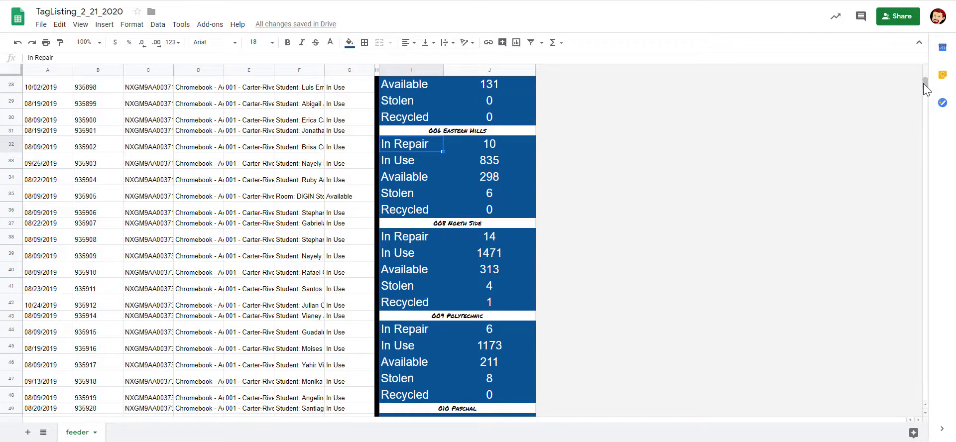
- Page through the long TagListing rows to the end, then jump back to the top
left_click_drag(925, 85, 927, 70)
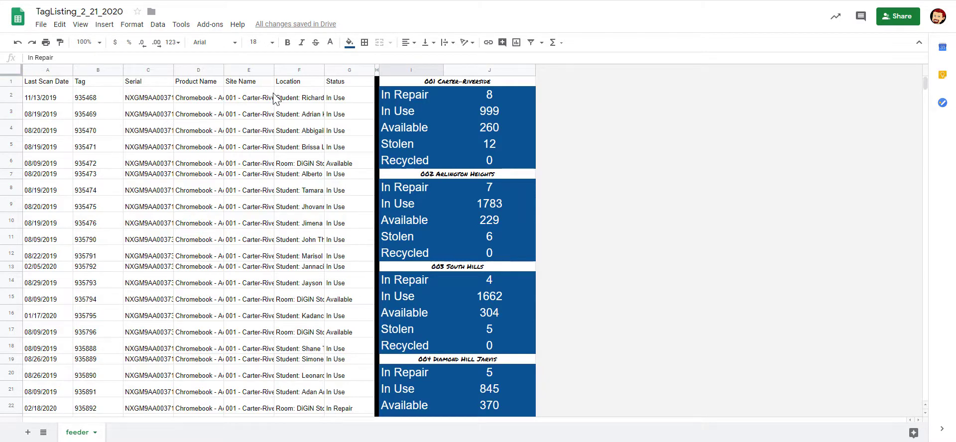
key("Page_Down")
key("Page_Down")
key("Page_Down")
key("Page_Down")
key("Page_Down")
key("Page_Down")
key("Page_Down")
key("Page_Down")
key("Page_Down")
key("Page_Down")
key("Page_Down")
key("Page_Down")
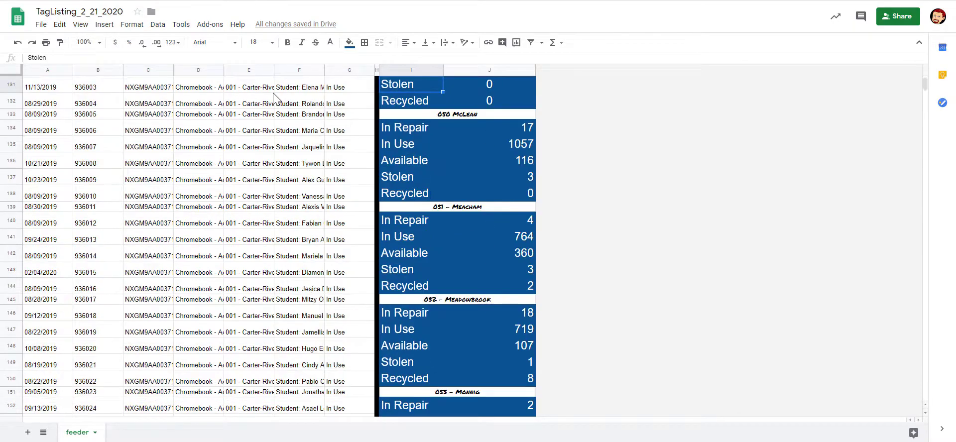
key("Page_Down")
key("Page_Down")
key("Page_Down")
key("Page_Down")
key("Page_Down")
key("Page_Down")
key("Page_Down")
key("Page_Down")
key("Page_Down")
key("Page_Down")
key("Page_Down")
key("Page_Down")
key("Page_Down")
key("Page_Down")
key("Page_Down")
key("Page_Down")
key("Page_Down")
key("Page_Down")
key("Page_Down")
key("Page_Down")
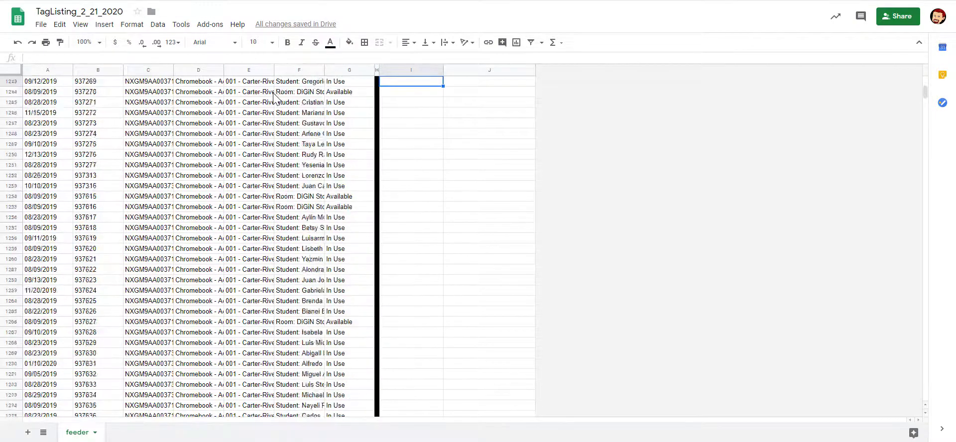
key("Page_Down")
key("Page_Down")
key("Page_Down")
key("Page_Down")
key("Page_Down")
key("Page_Down")
key("Page_Down")
key("Page_Down")
key("Page_Down")
key("Page_Down")
key("Page_Down")
key("Page_Down")
key("Page_Down")
key("Page_Down")
key("Page_Down")
key("Page_Down")
key("Page_Down")
key("Page_Down")
key("Page_Down")
key("Page_Down")
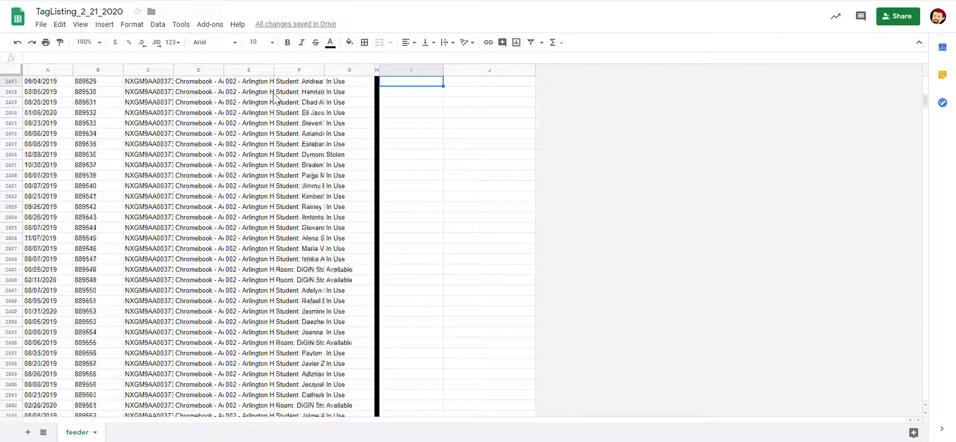
key("Page_Down")
key("Page_Down")
key("Page_Down")
key("Page_Down")
key("Page_Down")
key("Page_Down")
key("Page_Down")
key("Page_Down")
key("Page_Down")
key("Page_Down")
key("Page_Down")
key("Page_Down")
key("Page_Down")
key("Page_Down")
key("Page_Down")
key("Page_Down")
key("Page_Down")
key("Page_Down")
key("Page_Down")
key("Page_Down")
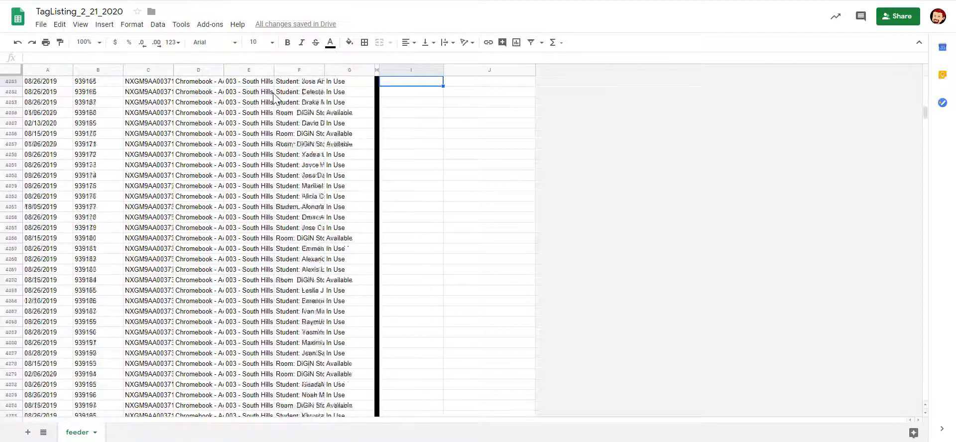
key("Page_Down")
key("Page_Down")
key("Page_Down")
key("Page_Down")
key("Page_Down")
key("Page_Down")
key("Page_Down")
key("Page_Down")
key("Page_Down")
key("Page_Down")
key("Page_Down")
key("Page_Down")
key("Page_Down")
key("Page_Down")
key("Page_Down")
key("Page_Down")
key("Page_Down")
key("Page_Down")
key("Page_Down")
key("Page_Down")
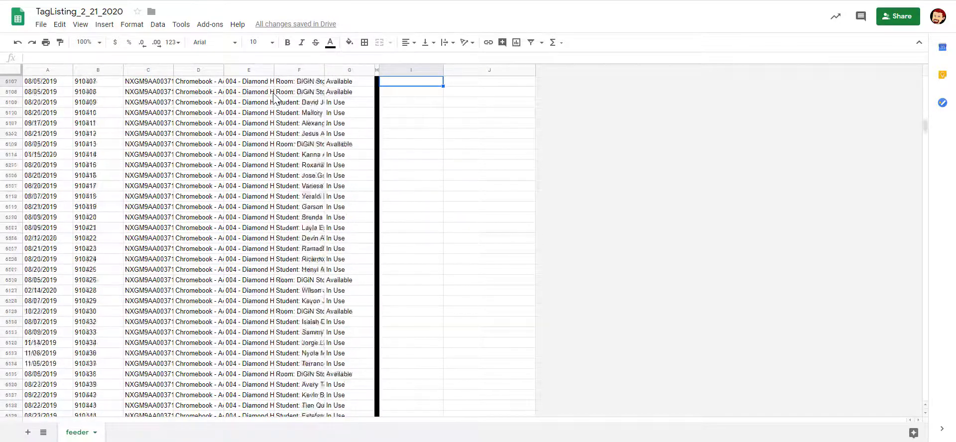
key("Page_Down")
key("Page_Down")
key("Page_Down")
key("Page_Down")
key("Page_Down")
key("Page_Down")
key("Page_Down")
key("Page_Down")
key("Page_Down")
key("Page_Down")
key("Page_Down")
key("Page_Down")
key("Page_Down")
key("Page_Down")
key("Page_Down")
key("Page_Down")
key("Page_Down")
key("Page_Down")
key("Page_Down")
key("Page_Down")
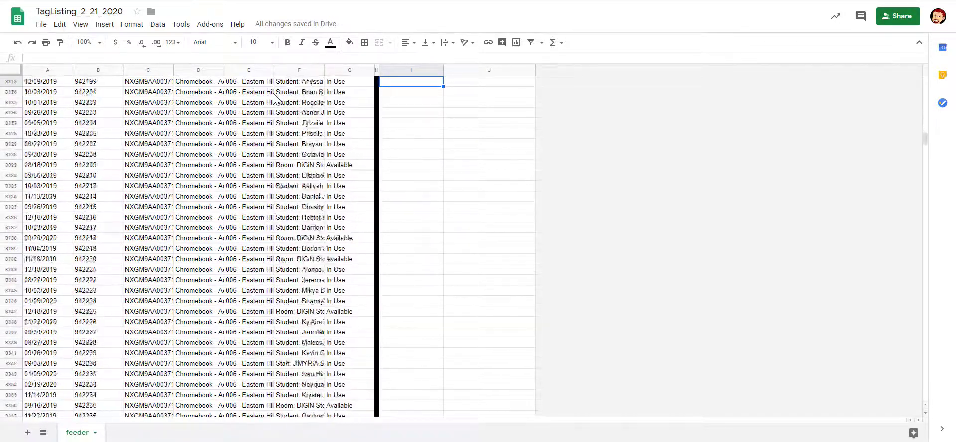
key("Page_Down")
key("Page_Down")
key("Page_Down")
key("Page_Down")
key("Page_Down")
key("Page_Down")
key("Page_Down")
key("Page_Down")
key("Page_Down")
key("Page_Down")
key("Page_Down")
key("Page_Down")
key("Page_Down")
key("Page_Down")
key("Page_Down")
key("Page_Down")
key("Page_Down")
key("Page_Down")
key("Page_Down")
key("Page_Down")
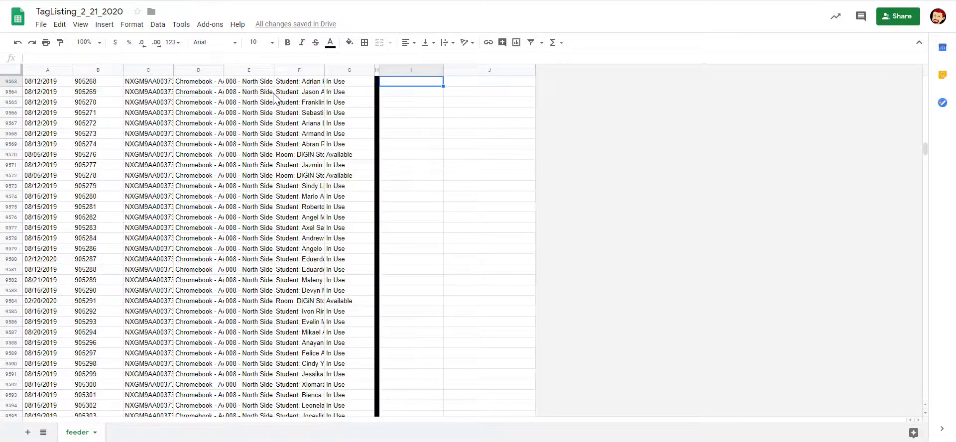
key("ctrl+Home")
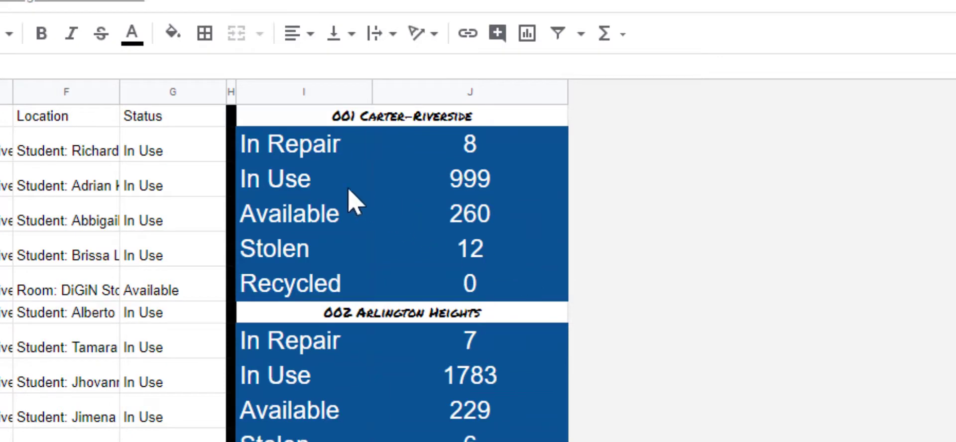
- Inspect the formulas behind the 001 In Repair, In Use, Available, Stolen, Recycled and 002 In Repair counts
left_click(512, 154)
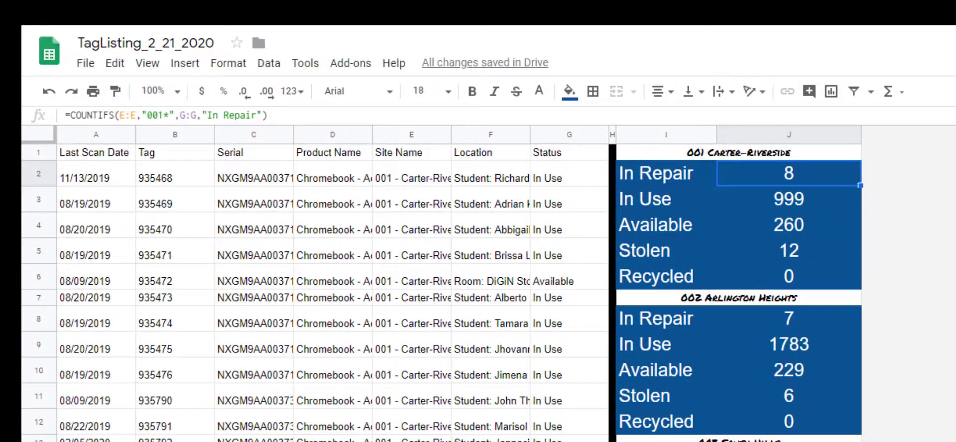
left_click(837, 196)
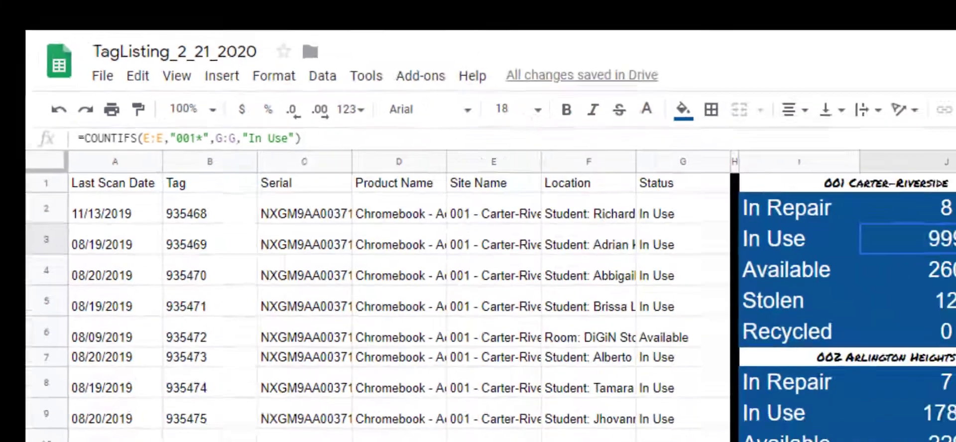
left_click(796, 230)
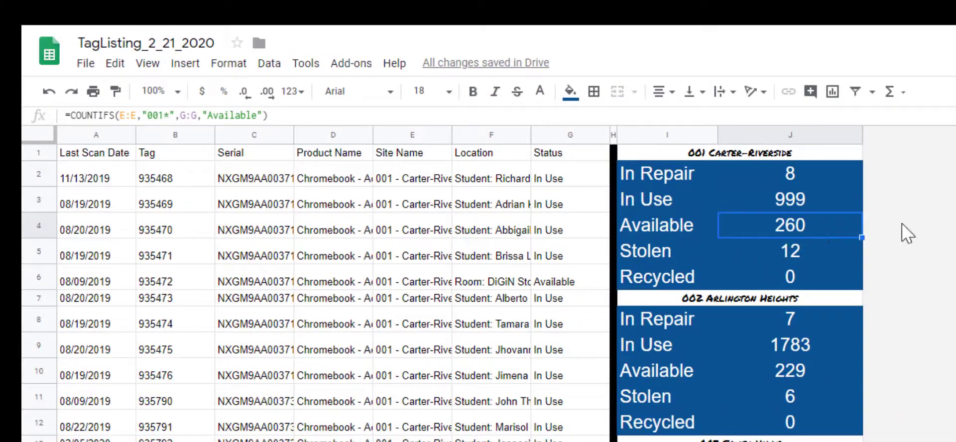
left_click(823, 248)
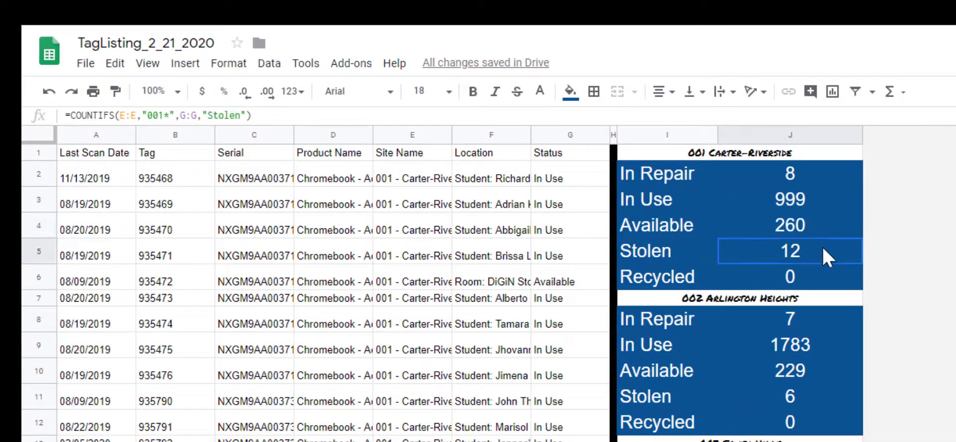
left_click(818, 274)
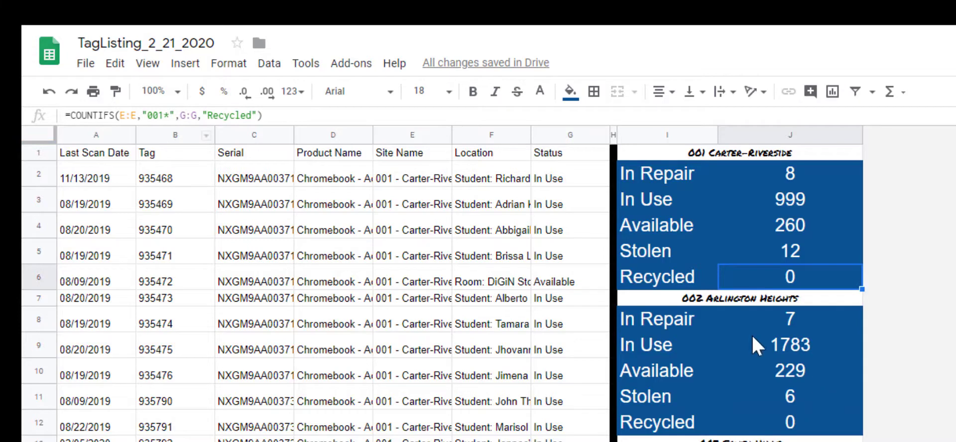
left_click(822, 325)
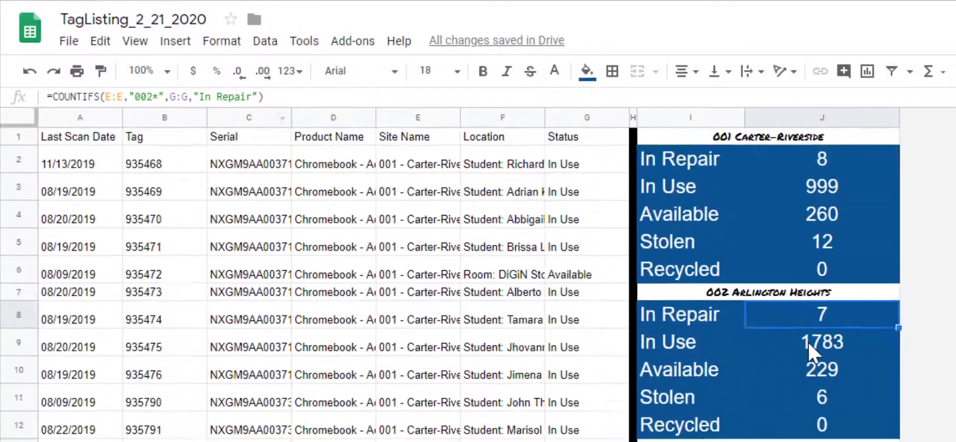
- Open the 001 DiGiN Dashboard site from Drive's Reporting Tests folder
scroll(807, 342, "down", 4)
scroll(809, 349, "down", 4)
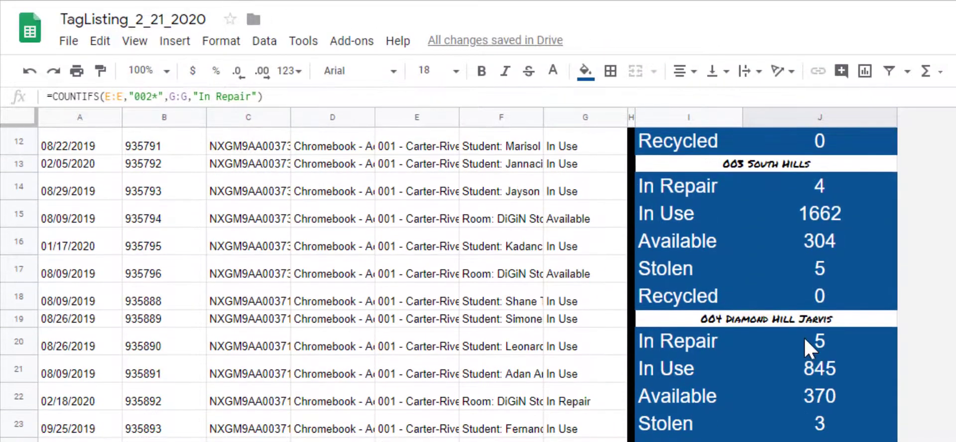
scroll(805, 339, "down", 9)
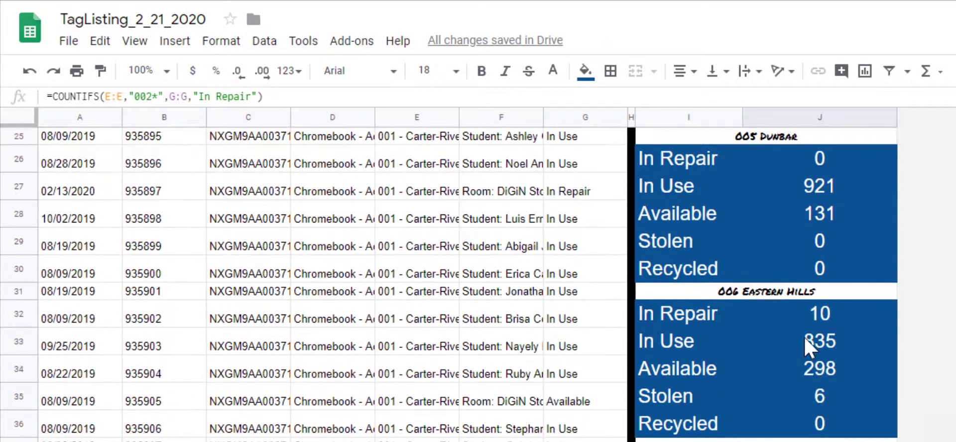
scroll(796, 320, "down", 14)
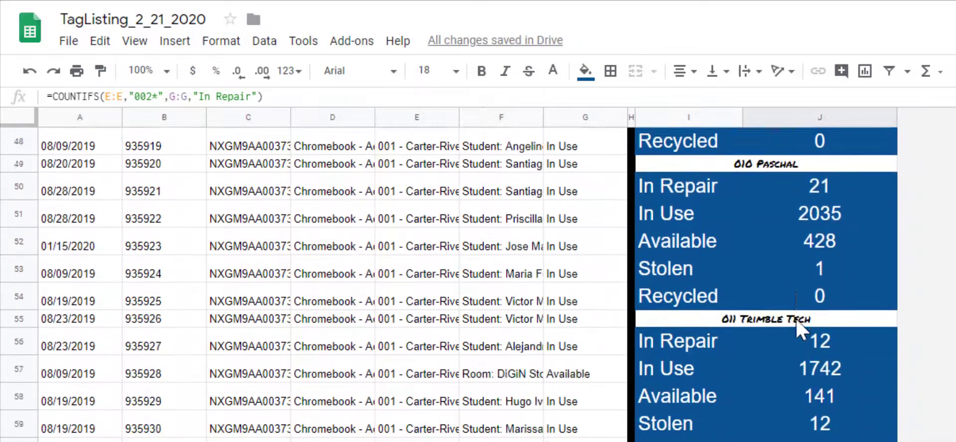
scroll(796, 318, "down", 15)
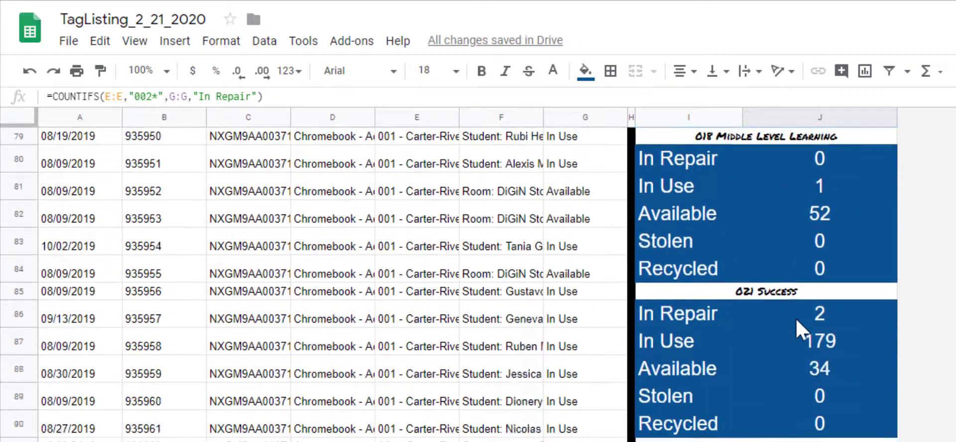
scroll(817, 325, "down", 5)
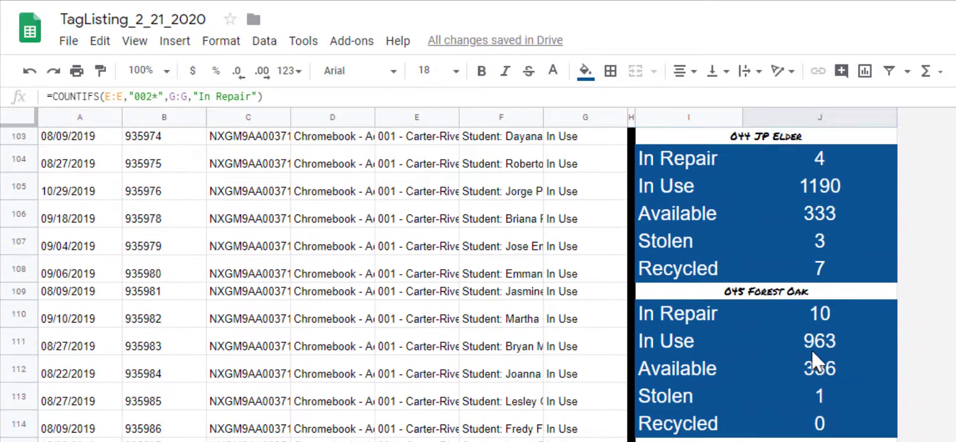
scroll(810, 343, "down", 15)
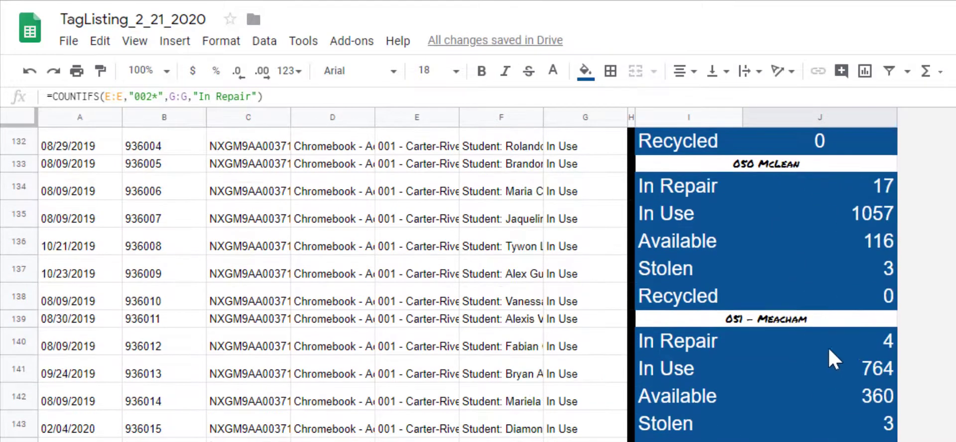
scroll(831, 351, "down", 5)
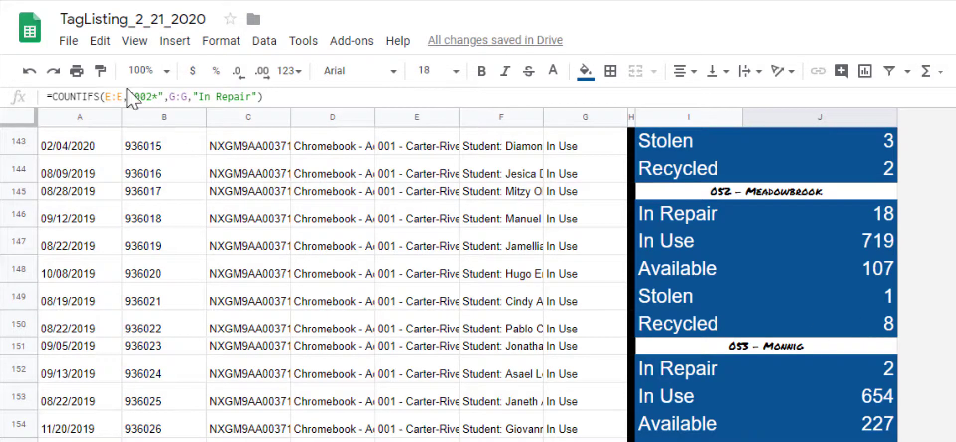
left_click(162, 1)
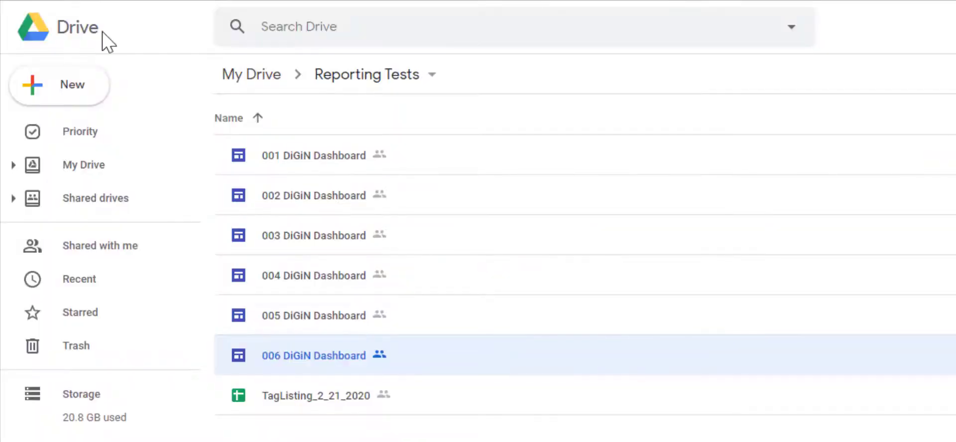
double_click(296, 157)
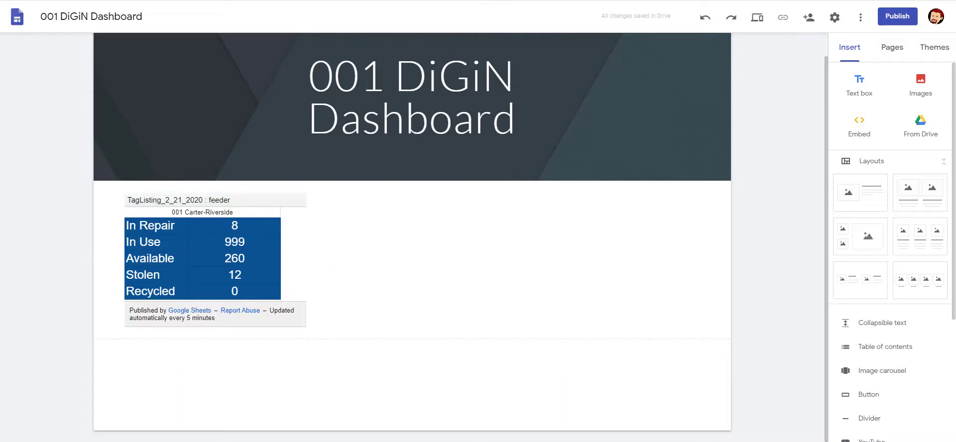
- Back in the TagListing spreadsheet, scroll down and back up to locate the published-link cell
left_click(294, 1)
scroll(498, 247, "down", 4)
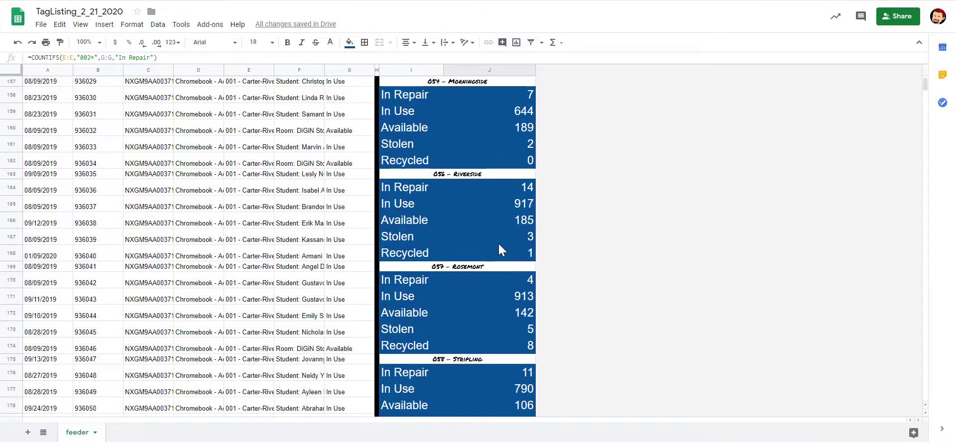
scroll(501, 243, "down", 10)
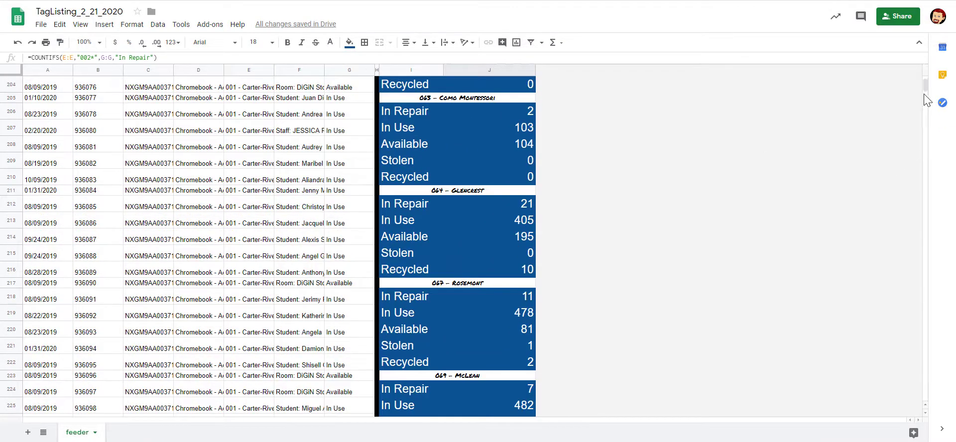
left_click_drag(925, 90, 925, 95)
scroll(649, 195, "up", 12)
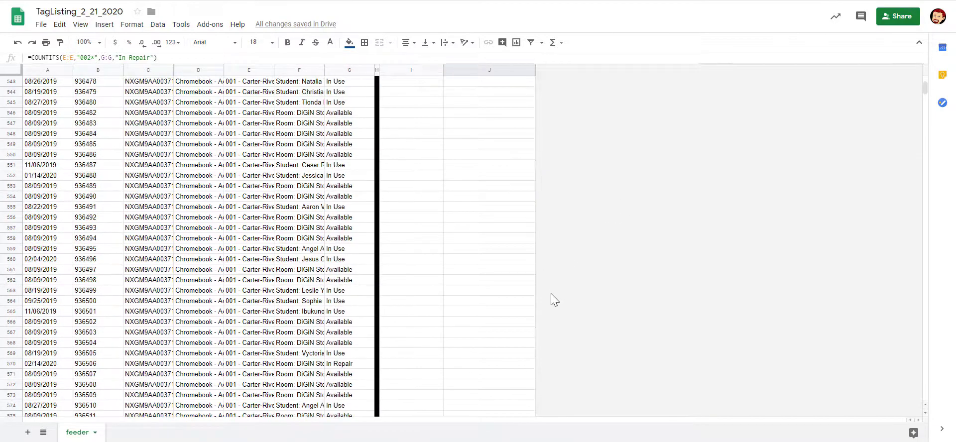
scroll(555, 299, "up", 11)
scroll(557, 293, "up", 20)
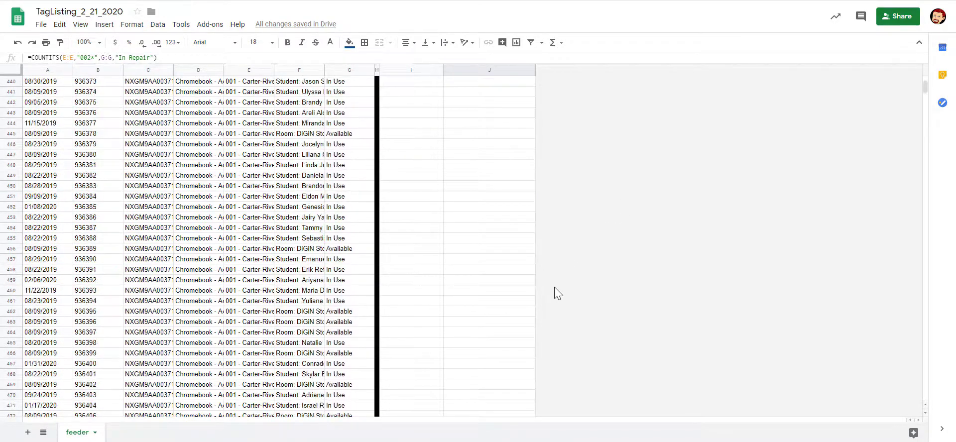
scroll(560, 288, "up", 20)
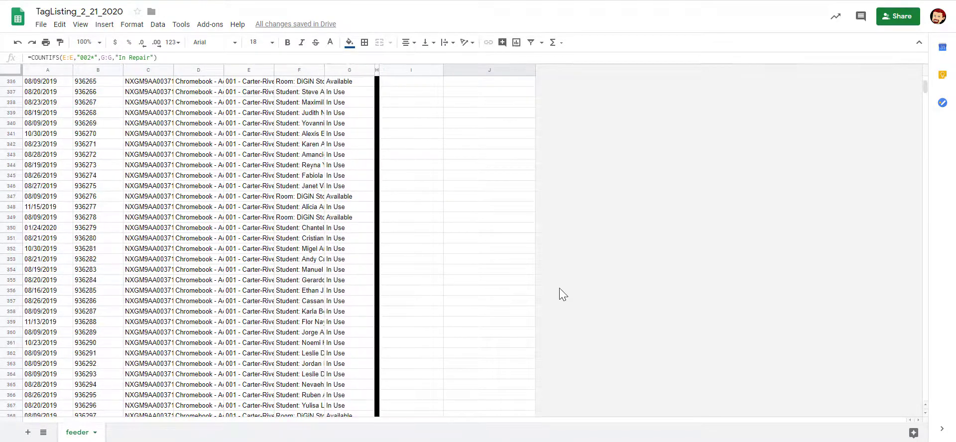
scroll(573, 290, "up", 3)
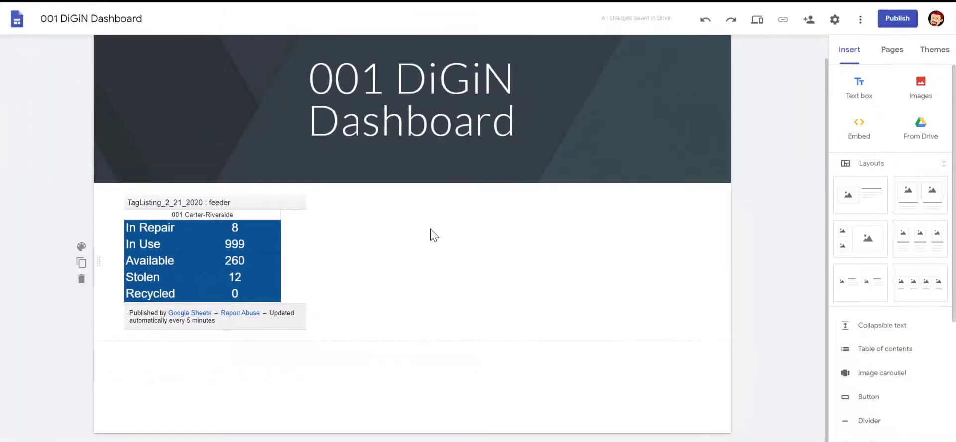
- Start a web embed on the page and paste the copied published sheet link as its URL
double_click(439, 254)
left_click(405, 250)
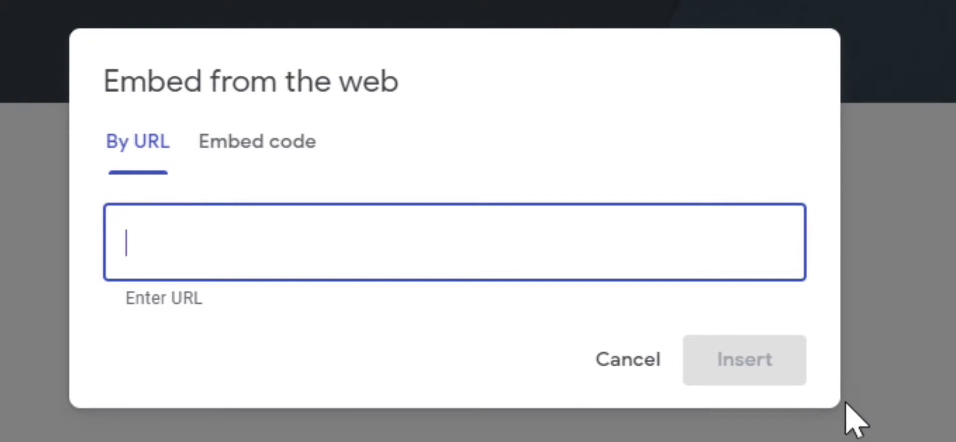
type("7")
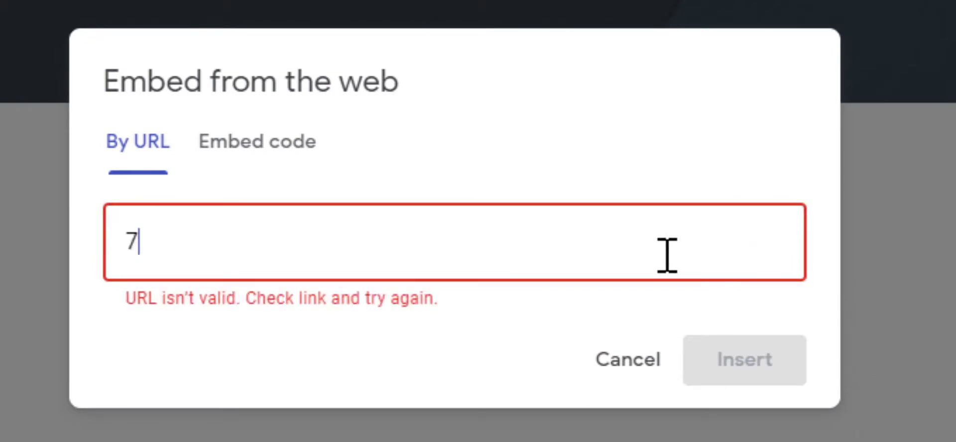
key("BackSpace")
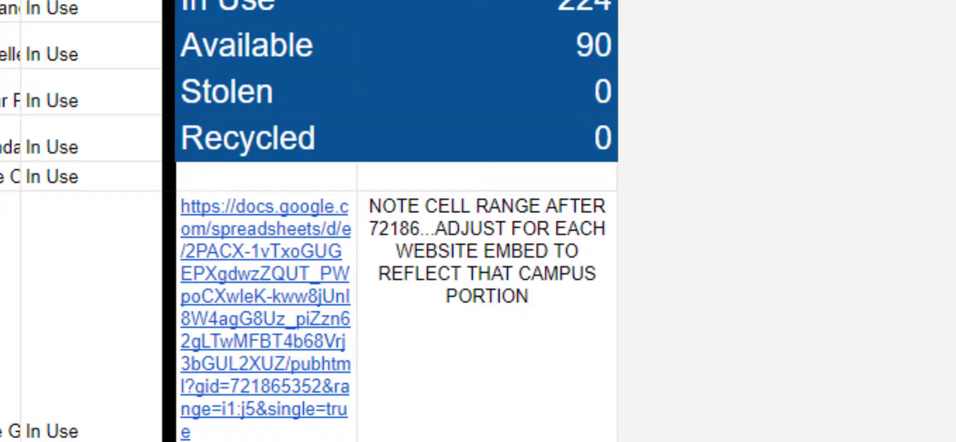
left_click(228, 352)
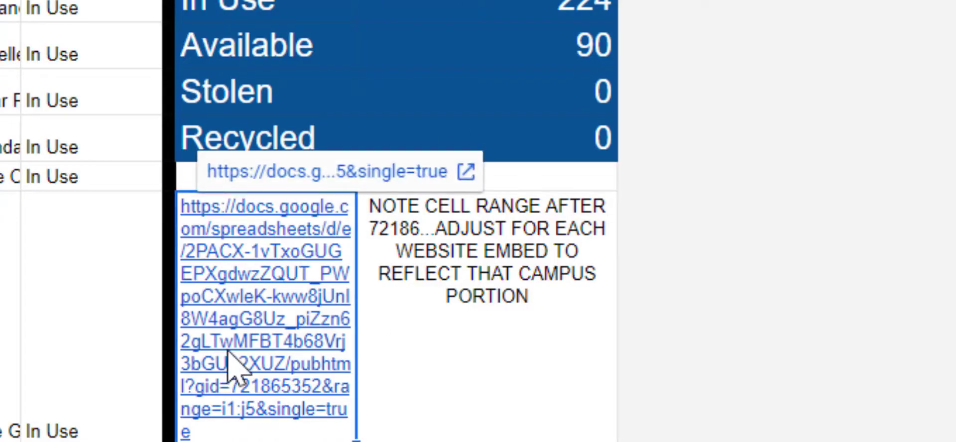
key("ctrl+c")
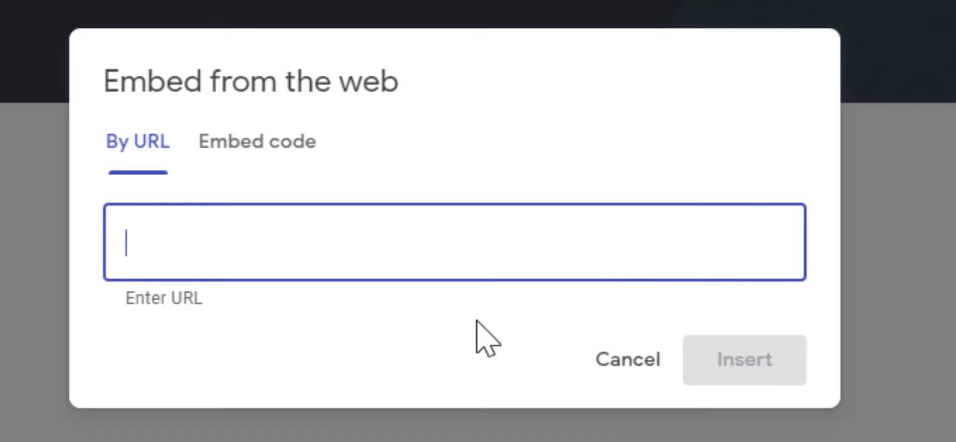
key("ctrl+v")
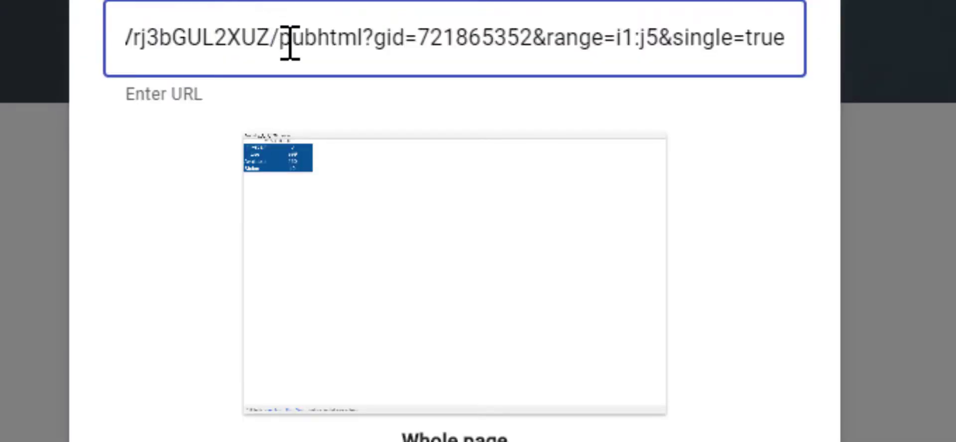
- Read through the pasted URL and highlight the sheet gid 721865352
key("Home")
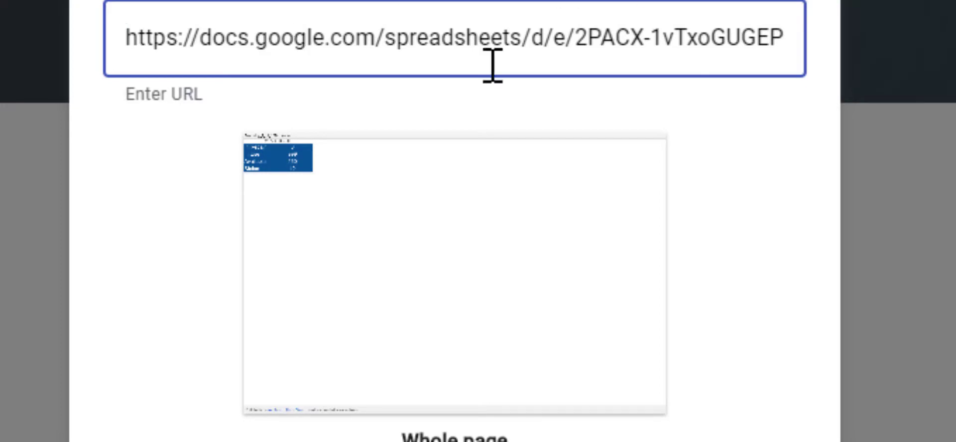
key("Right")
key("Right")
key("Right")
key("Right")
key("Right")
key("Right")
key("Right")
key("Right")
key("Right")
key("Right")
key("Right")
key("Right")
key("Right")
key("Right")
key("Right")
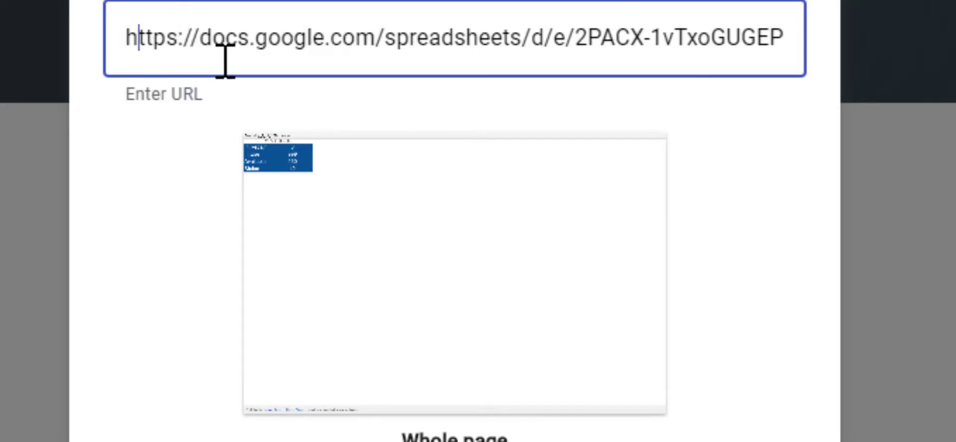
key("Right")
key("Right")
key("Right")
key("Right")
key("Right")
key("Right")
key("Right")
key("Right")
key("Right")
key("Right")
key("Right")
key("Right")
key("Right")
key("Right")
key("Right")
key("Right")
key("Right")
key("Right")
key("Right")
key("Right")
key("Right")
key("Right")
key("Right")
key("Right")
key("Right")
key("Right")
key("Right")
key("Right")
key("Right")
key("Right")
key("Right")
key("Right")
key("Right")
key("Right")
key("Right")
key("Right")
key("Right")
key("Right")
key("Right")
key("Right")
key("Right")
key("Right")
key("Right")
key("Right")
key("Right")
key("Right")
key("Right")
key("Right")
key("Right")
key("Right")
key("Right")
key("Right")
key("Right")
key("Right")
key("Right")
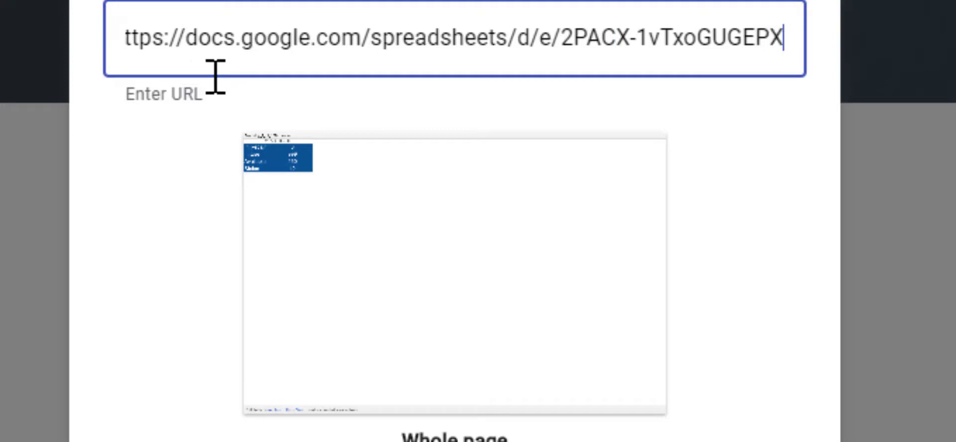
key("Right")
key("Right")
key("Right")
key("Right")
key("Right")
key("Right")
key("Right")
key("Right")
key("Right")
key("Right")
key("Right")
key("Right")
key("Right")
key("Right")
key("Right")
key("Right")
key("Right")
key("Right")
key("Right")
key("Right")
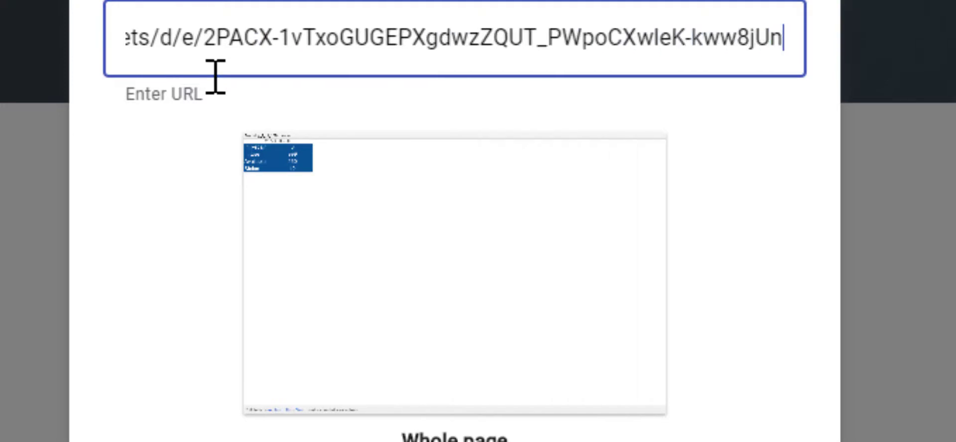
key("Right")
key("Right")
key("Right")
key("Right")
key("Right")
key("Right")
key("Right")
key("Right")
key("Right")
key("Right")
key("Right")
key("Right")
key("Right")
key("Right")
key("Right")
key("Right")
key("Right")
key("Right")
key("Right")
key("Right")
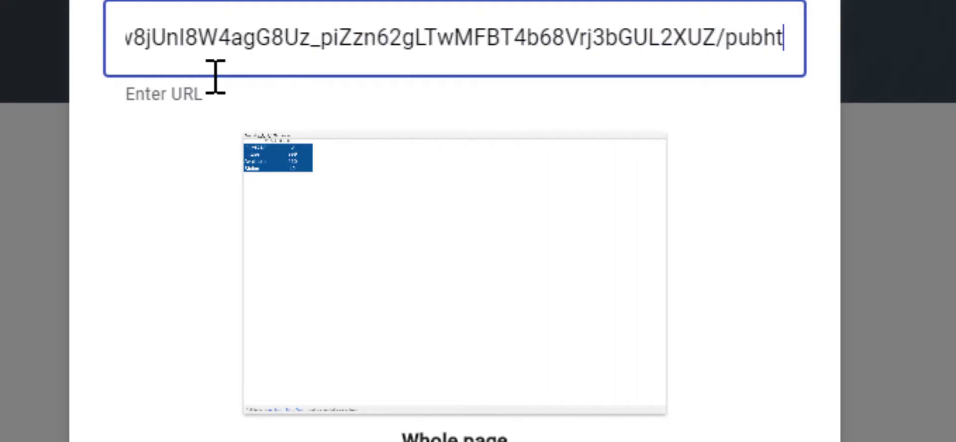
key("Right")
key("Right")
key("Right")
key("Right")
key("Right")
key("Right")
key("Right")
key("Right")
key("Right")
key("Right")
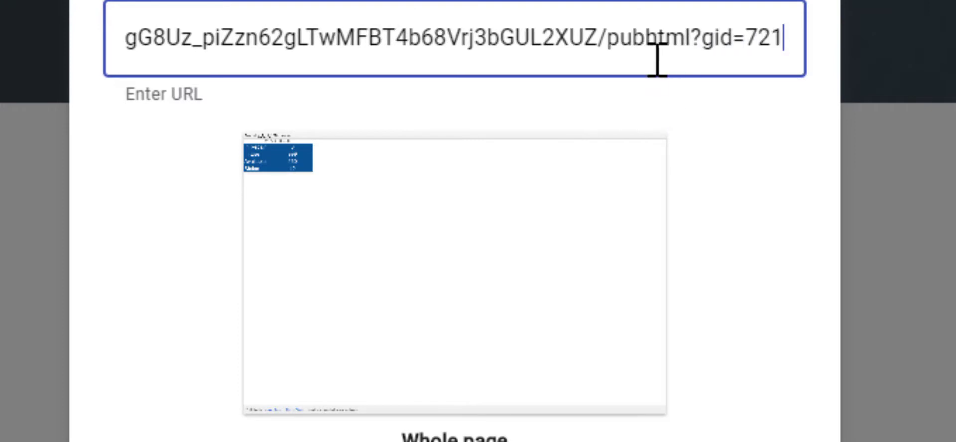
key("Right")
key("Right")
key("Right")
key("Right")
key("Right")
key("Right")
key("Right")
key("Right")
key("Right")
key("Right")
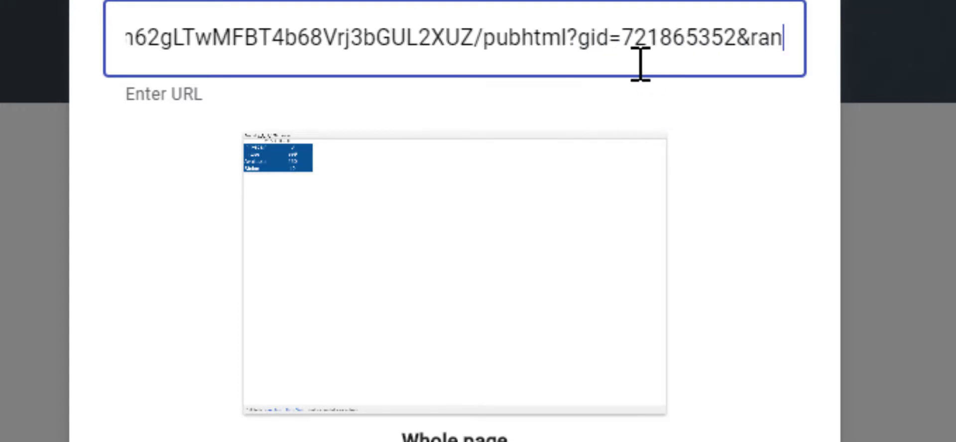
key("Right")
key("Right")
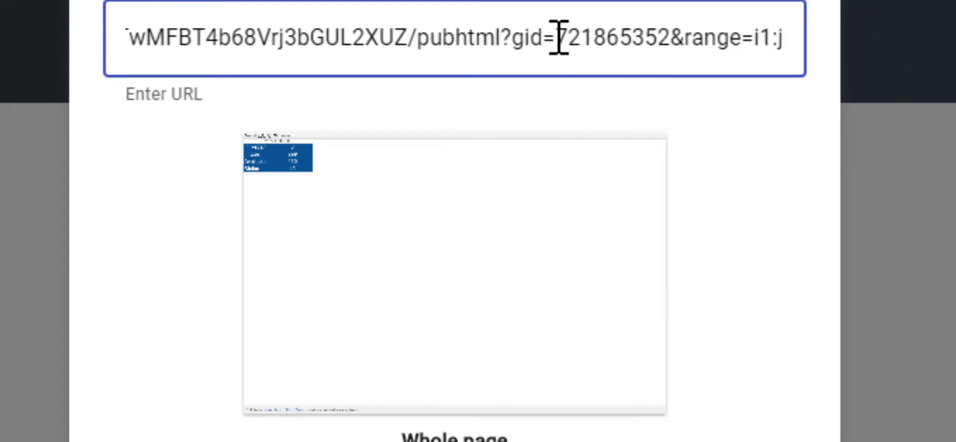
left_click_drag(559, 37, 677, 39)
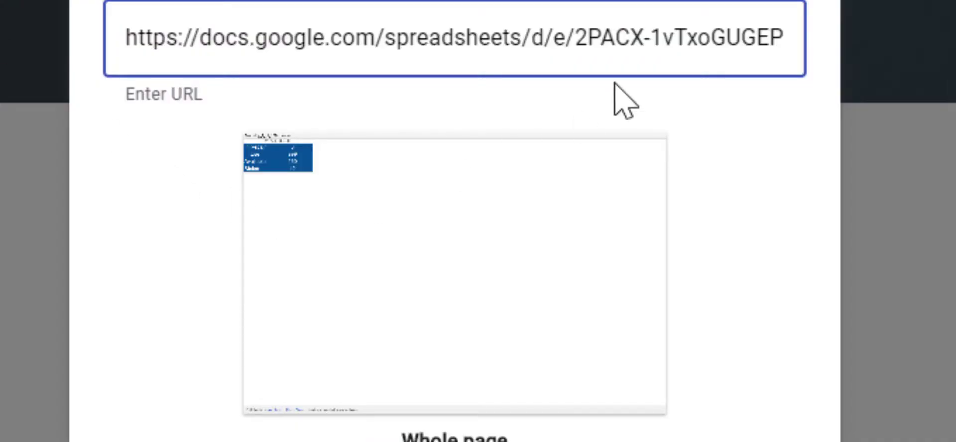
- Highlight the range=i1:j5 part at the end of the URL
left_click(646, 40)
key("Right")
key("Right")
key("Right")
key("Right")
key("Right")
key("Right")
key("Right")
key("Right")
key("Right")
key("Right")
key("Right")
key("Right")
key("Right")
key("Right")
key("Right")
key("Right")
key("Right")
key("Right")
key("Right")
key("Right")
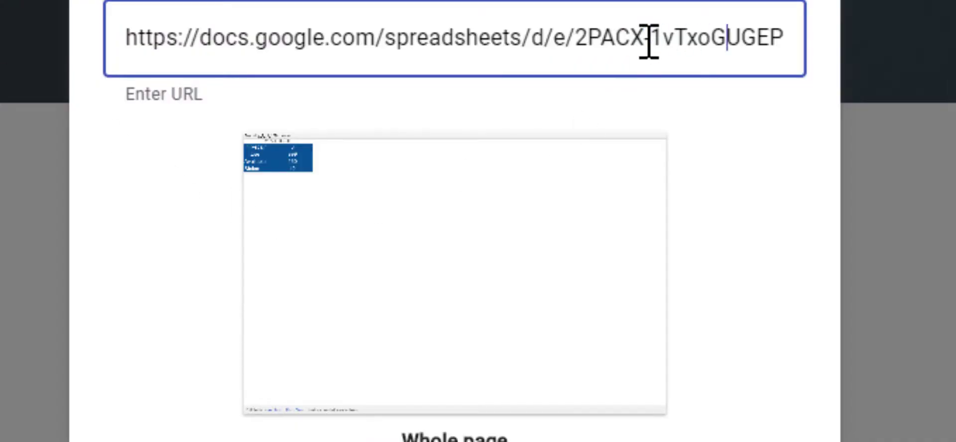
key("Right")
key("Right")
key("Right")
key("Right")
key("Right")
key("Right")
key("Right")
key("Right")
key("Right")
key("Right")
key("Right")
key("Right")
key("Right")
key("Right")
key("Right")
key("Right")
key("Right")
key("Right")
key("Right")
key("Right")
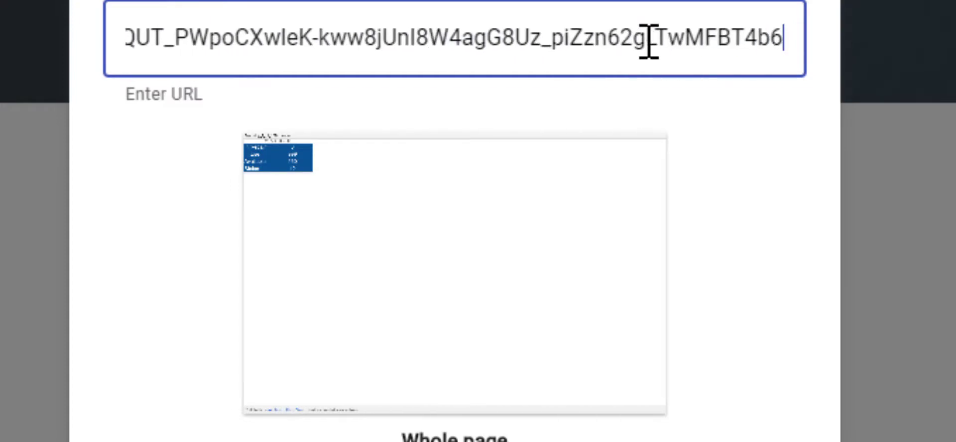
key("Right")
key("Right")
key("Right")
key("Right")
key("Right")
key("Right")
key("Right")
key("Right")
key("Right")
key("Right")
key("Right")
key("Right")
key("Right")
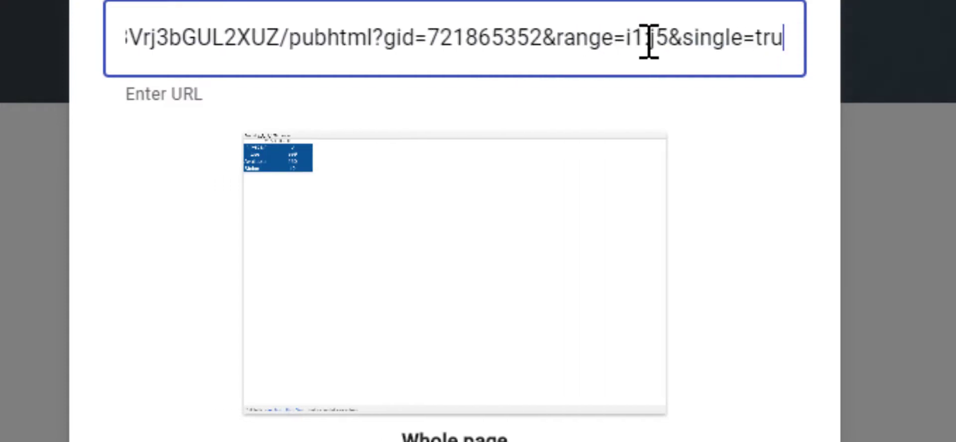
key("Right")
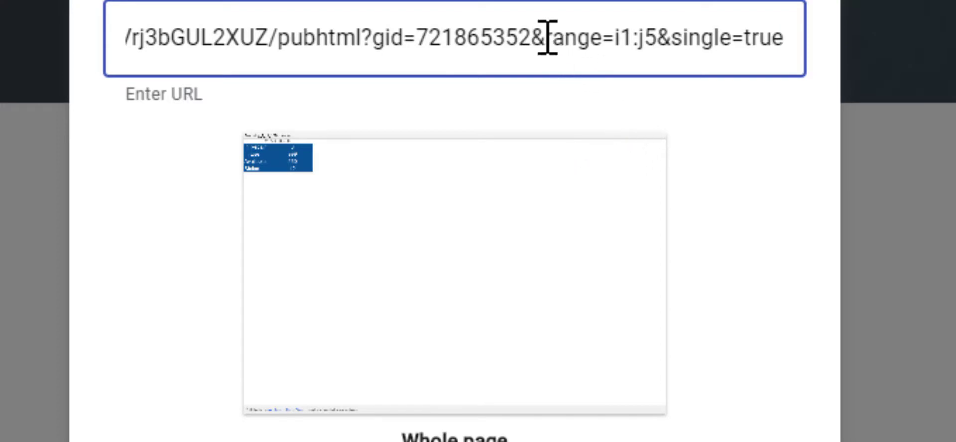
left_click_drag(548, 37, 658, 36)
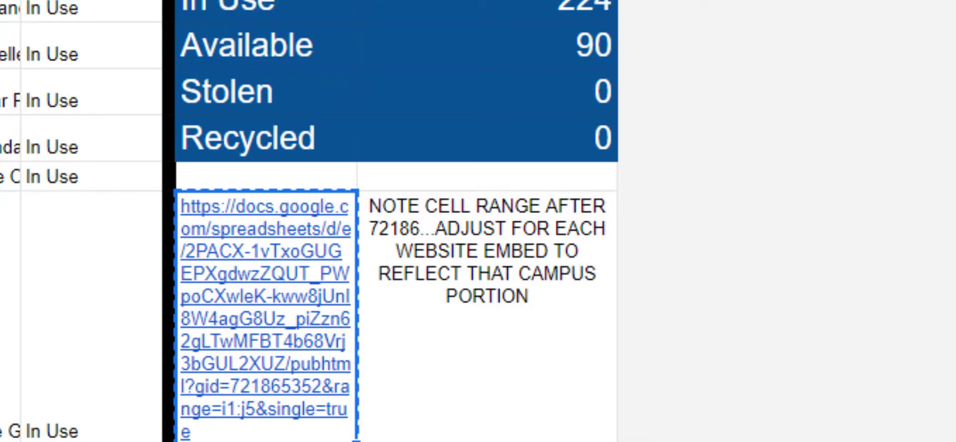
scroll(396, 221, "up", 15)
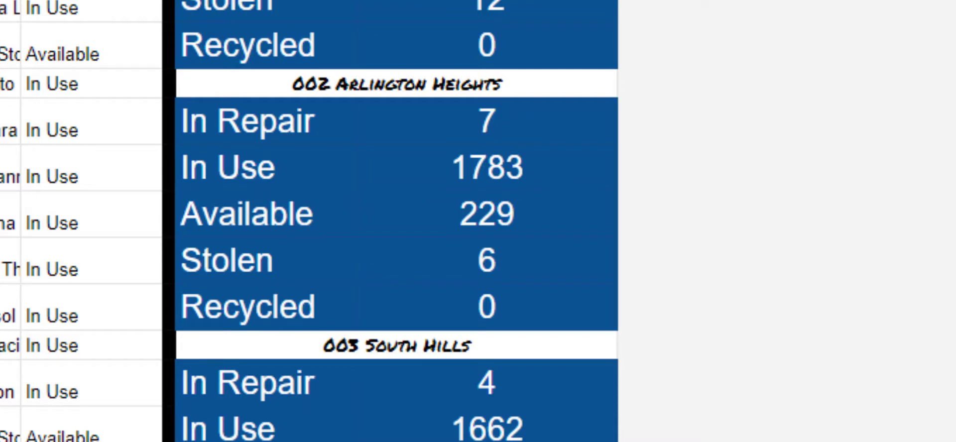
left_click(509, 45)
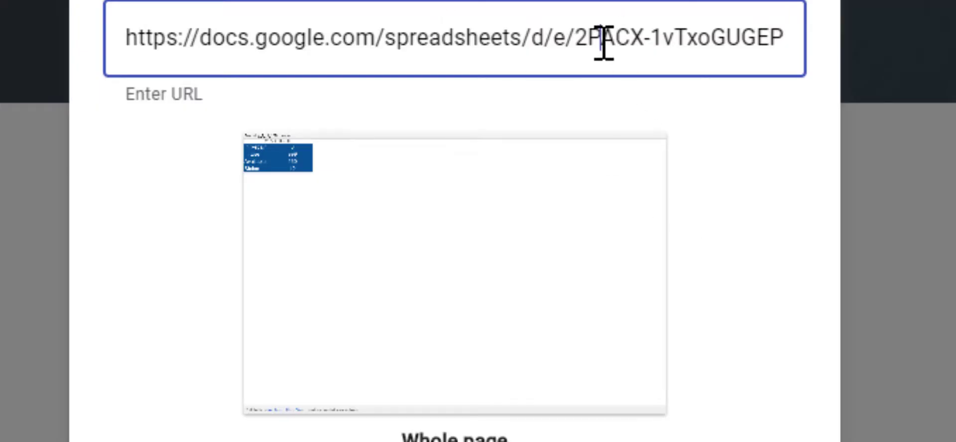
- Insert a test embed with the range end changed to j6, resize it, then delete it
key("End")
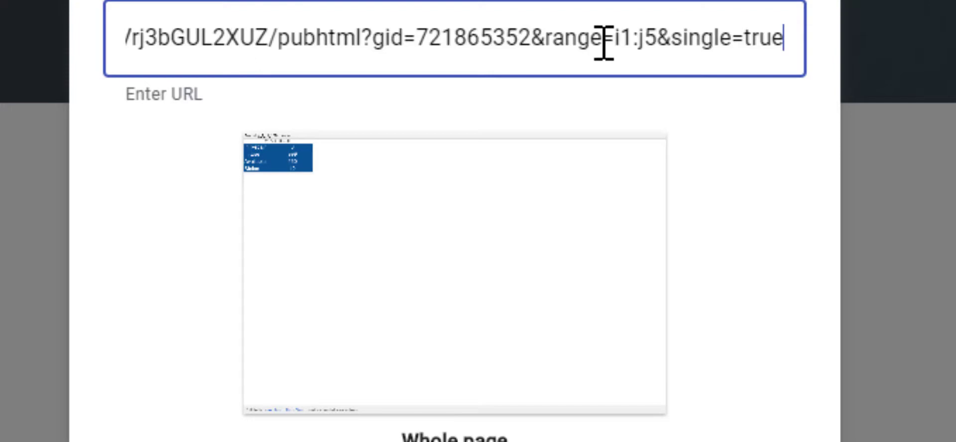
left_click(660, 36)
key("BackSpace")
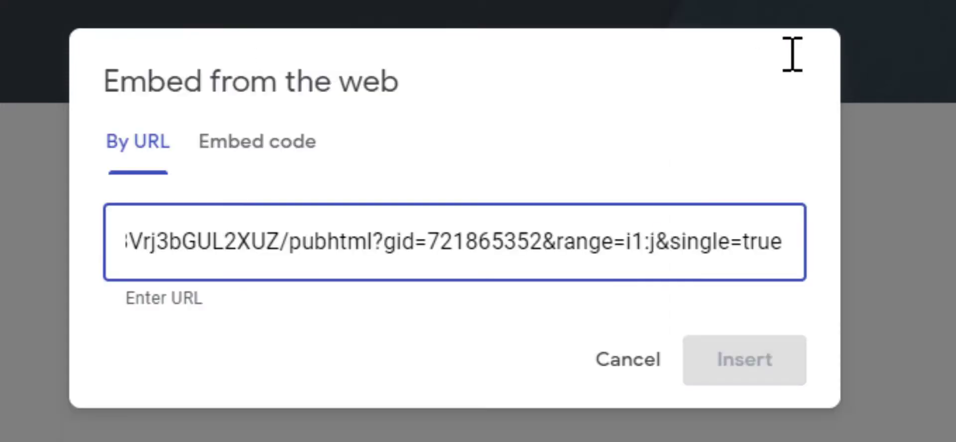
type("6")
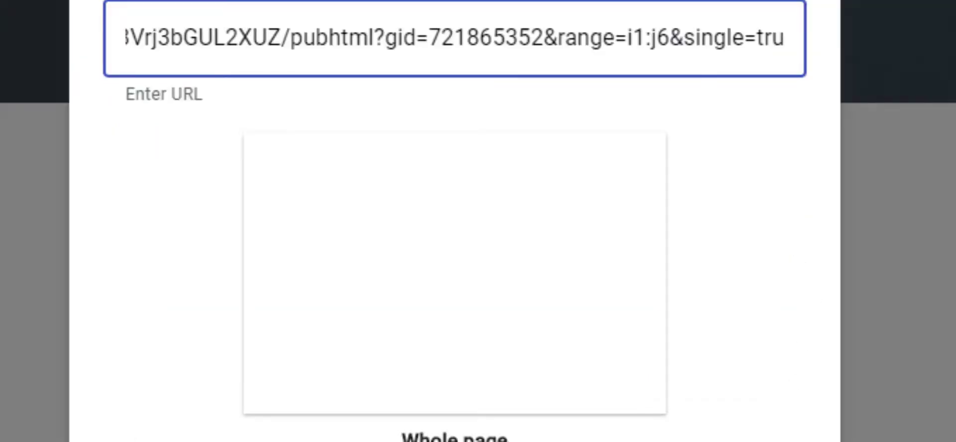
left_click(584, 353)
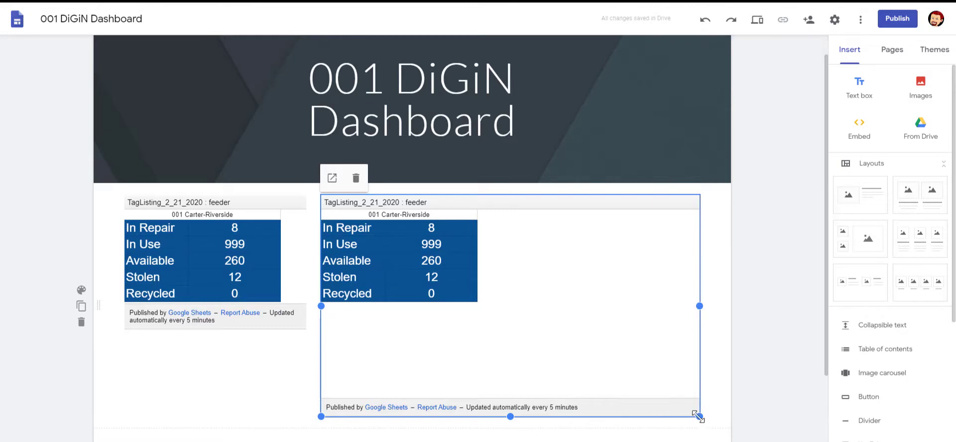
left_click_drag(699, 417, 486, 334)
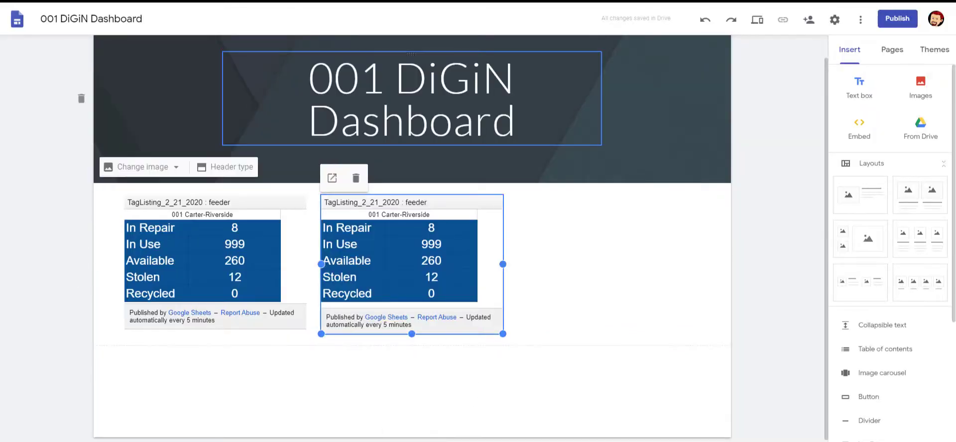
left_click(355, 179)
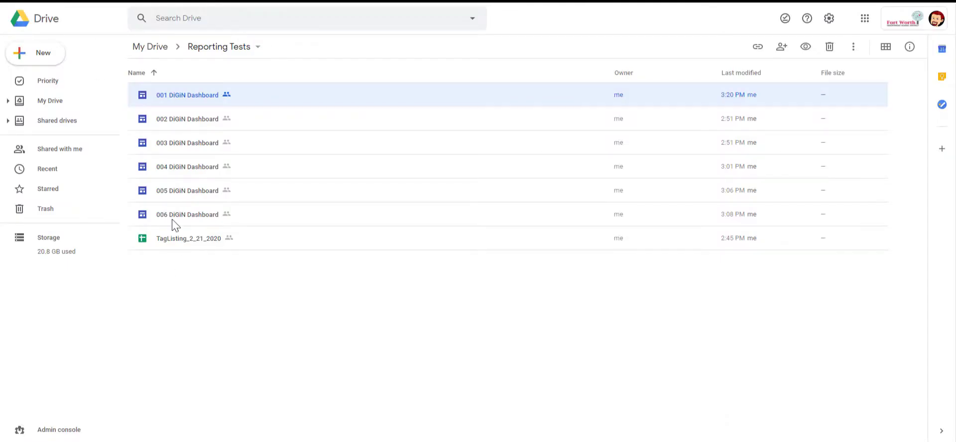
- Make a copy of the 006 DiGiN Dashboard site and open the copy for editing
left_click(177, 219)
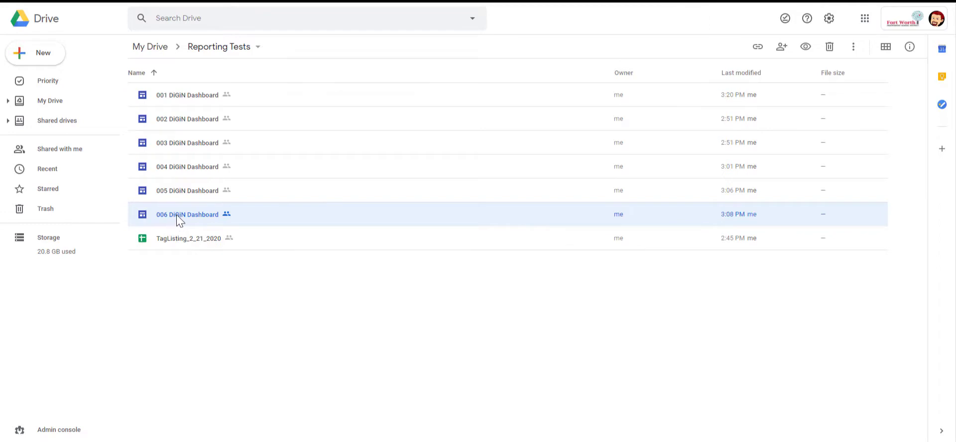
right_click(177, 220)
left_click(301, 388)
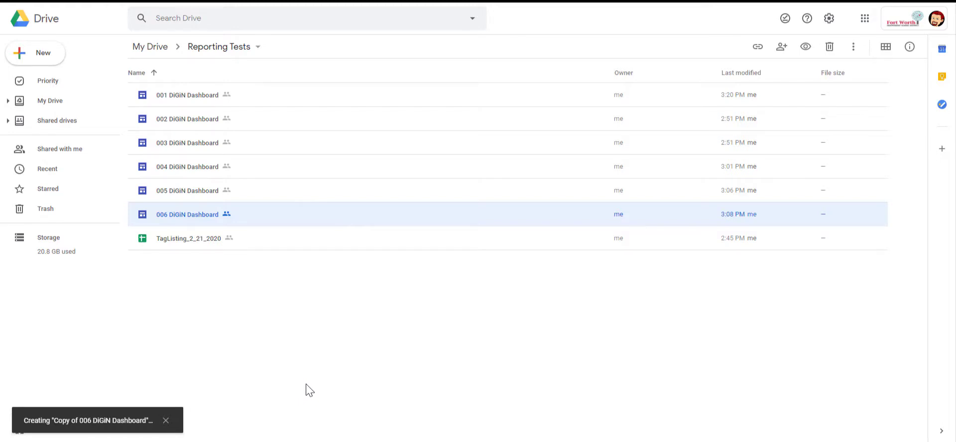
left_click(208, 242)
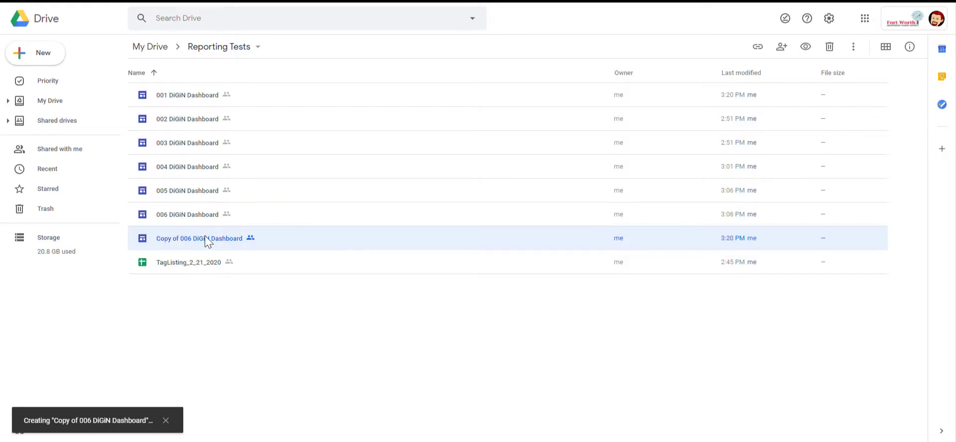
double_click(208, 242)
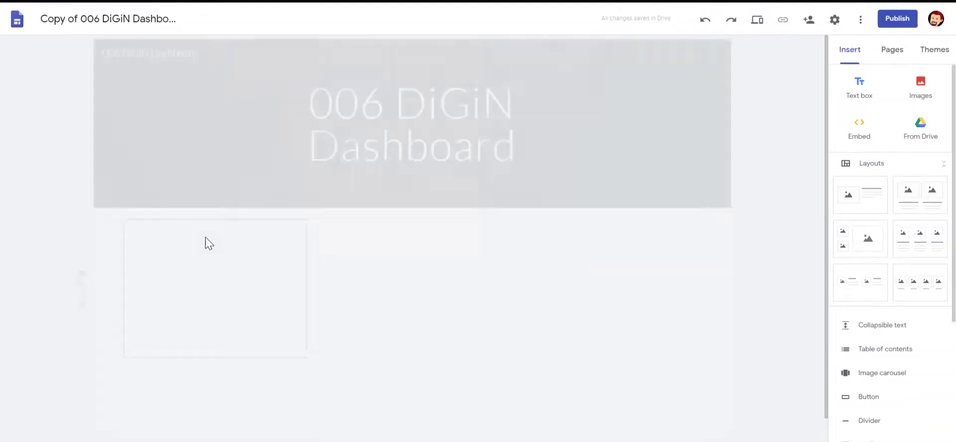
- Change 006 to 007 in the document name, site name and header title
key("ctrl+0")
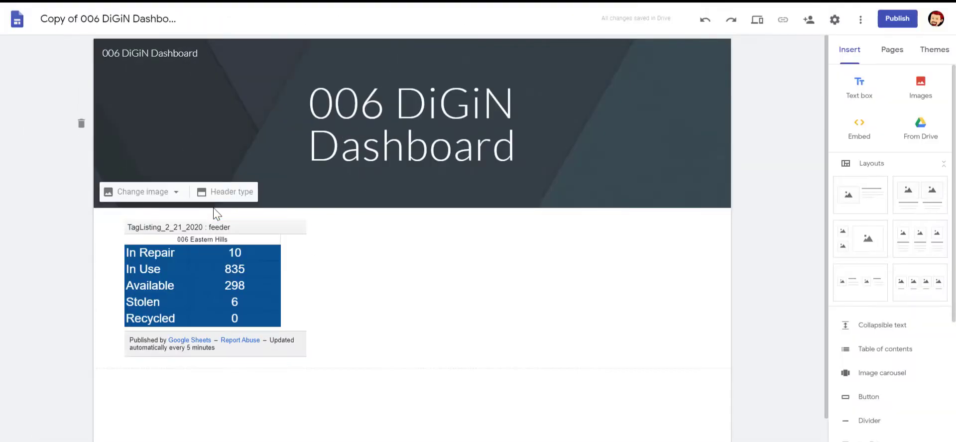
left_click(97, 19)
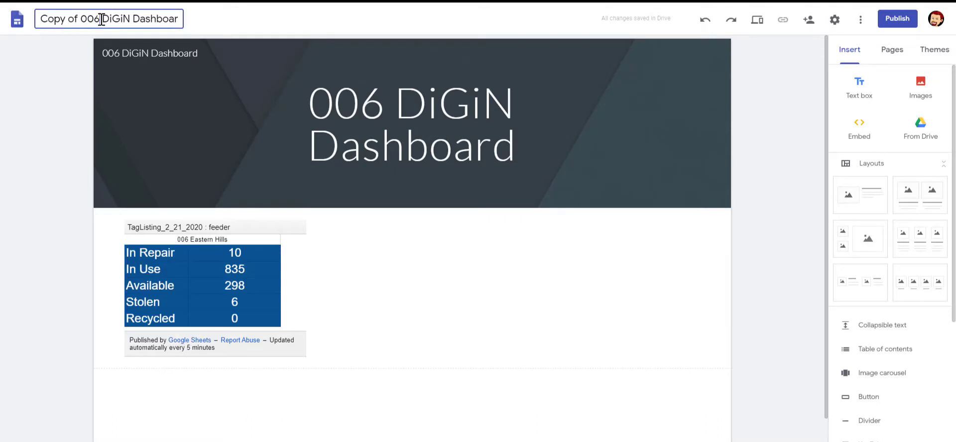
key("BackSpace")
type("7")
left_click(120, 53)
key("BackSpace")
type("7")
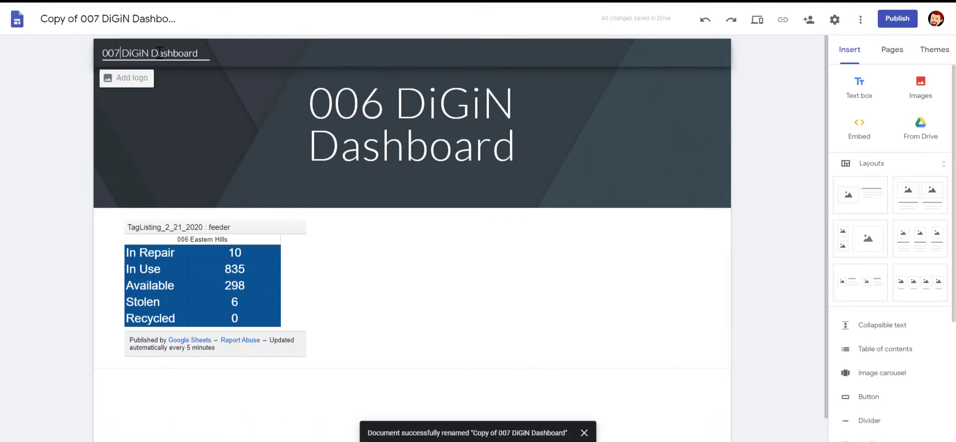
left_click(383, 105)
key("BackSpace")
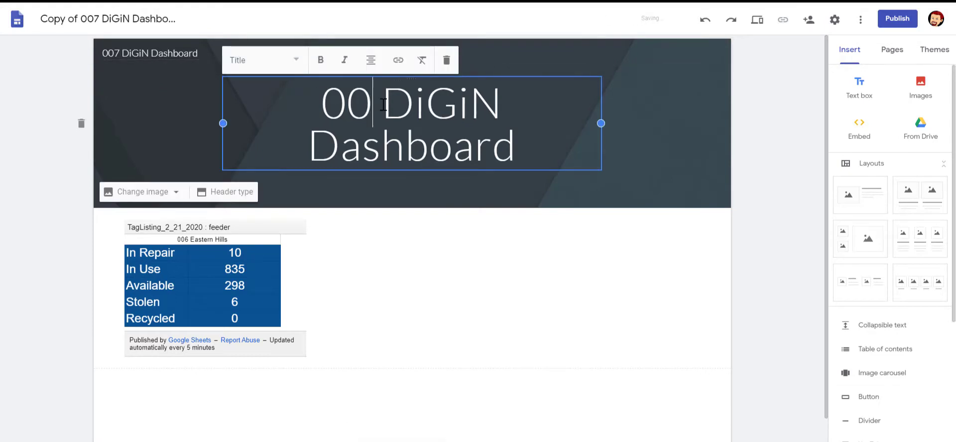
type("7")
left_click(191, 230)
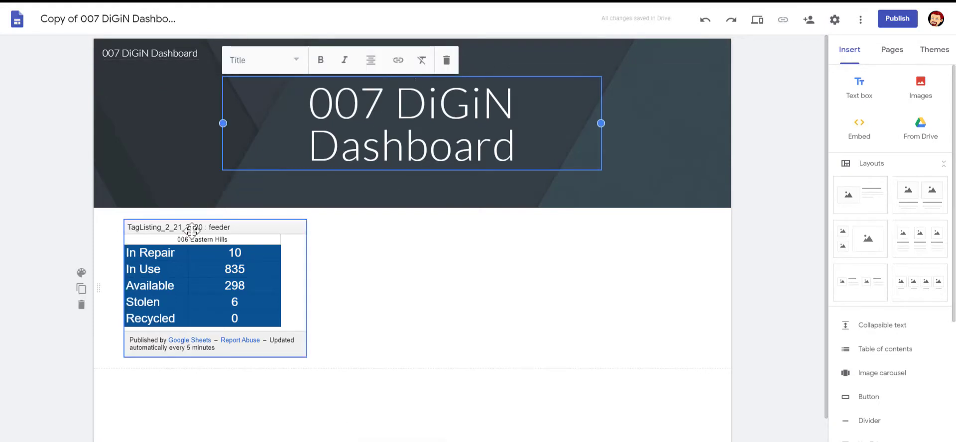
left_click(235, 225)
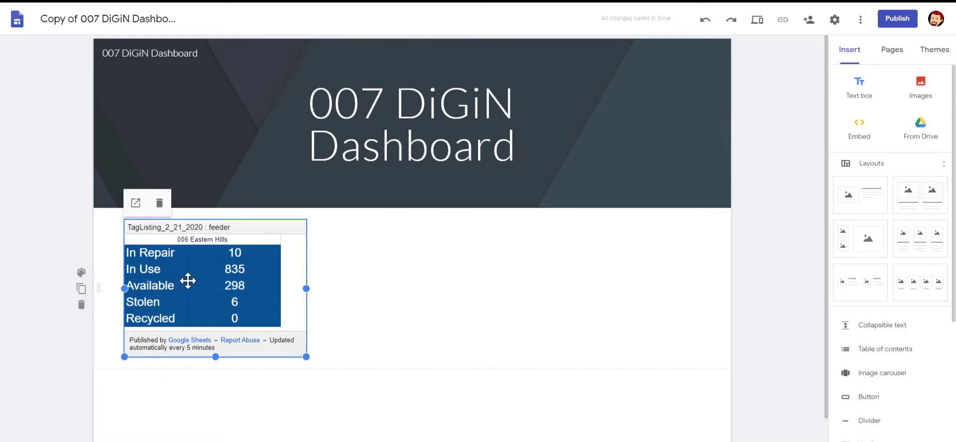
- Delete the 006 Eastern Hills table and paste the published sheet link into a new web embed
left_click(159, 204)
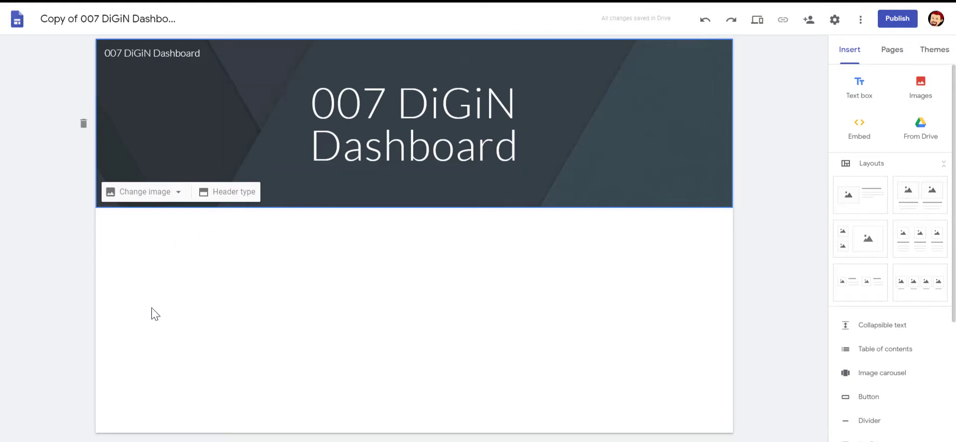
double_click(150, 299)
left_click(122, 292)
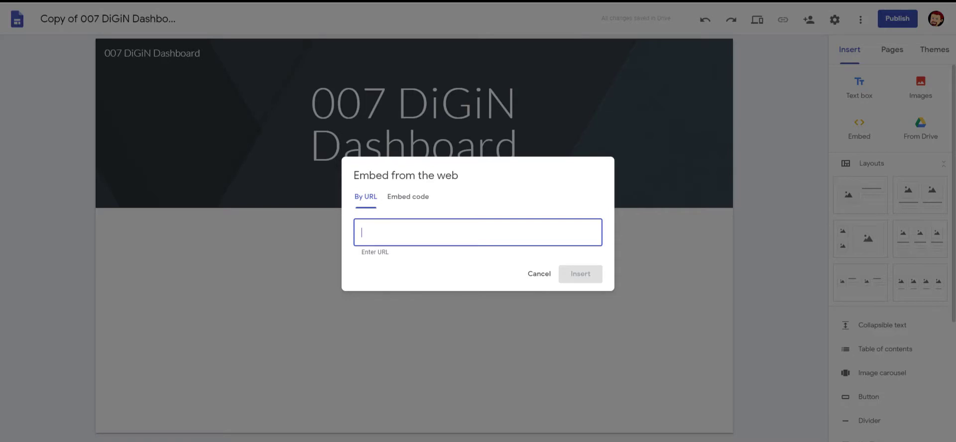
key("ctrl+v")
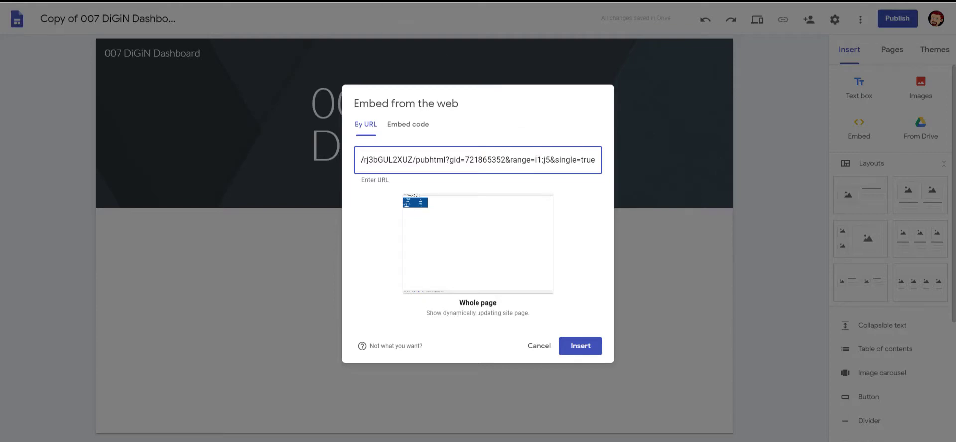
left_click(399, 1)
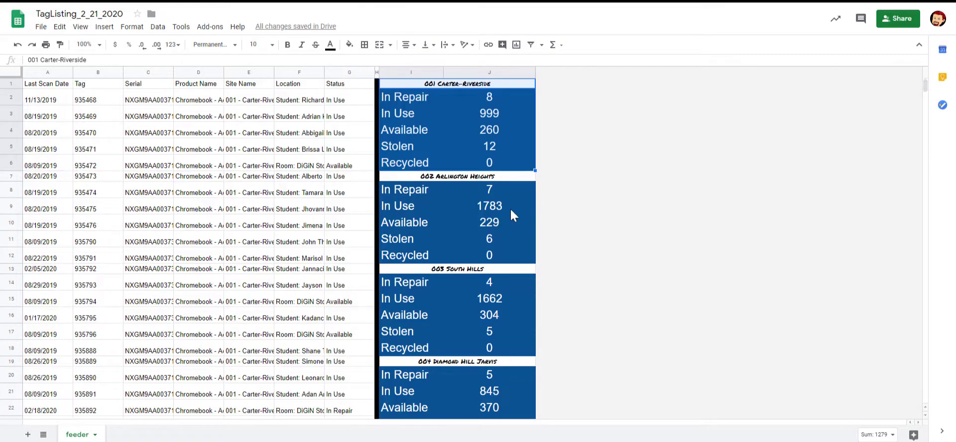
- Scroll the sheet and confirm the 008 North Side block spans rows 37 to 42
scroll(485, 243, "down", 7)
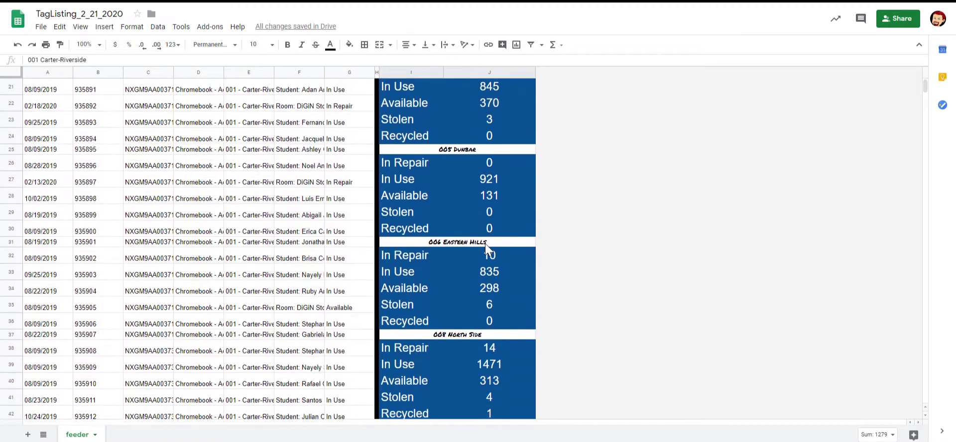
scroll(448, 238, "down", 2)
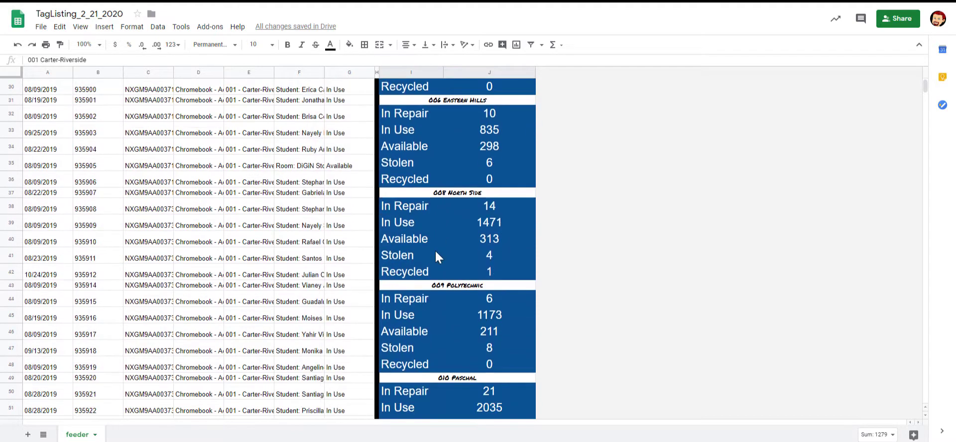
left_click(393, 193)
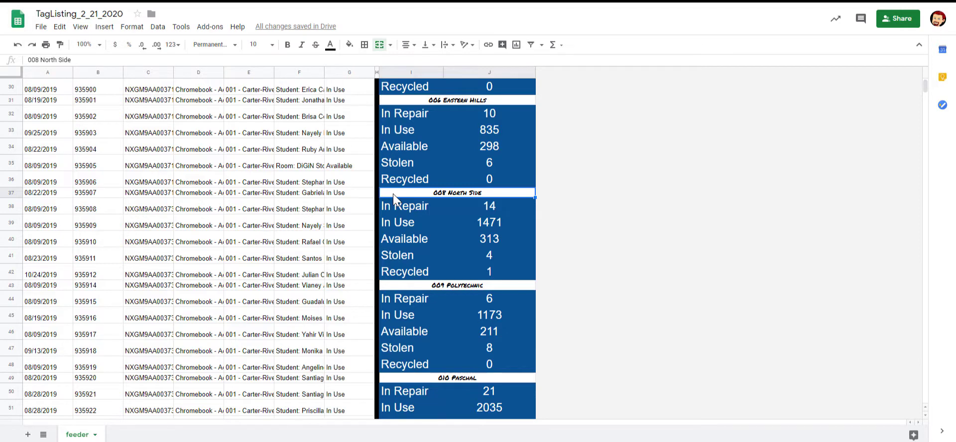
left_click(502, 278)
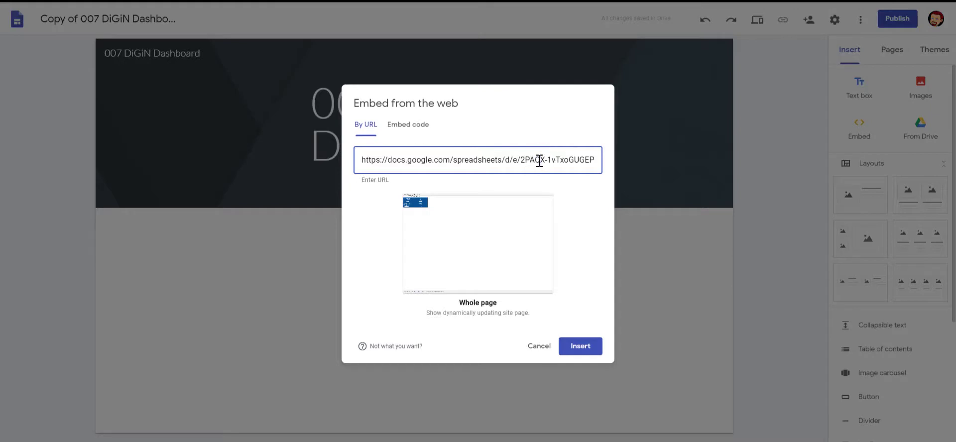
- Embed the 008 North Side range i37:j42 and shrink the table to fit
key("End")
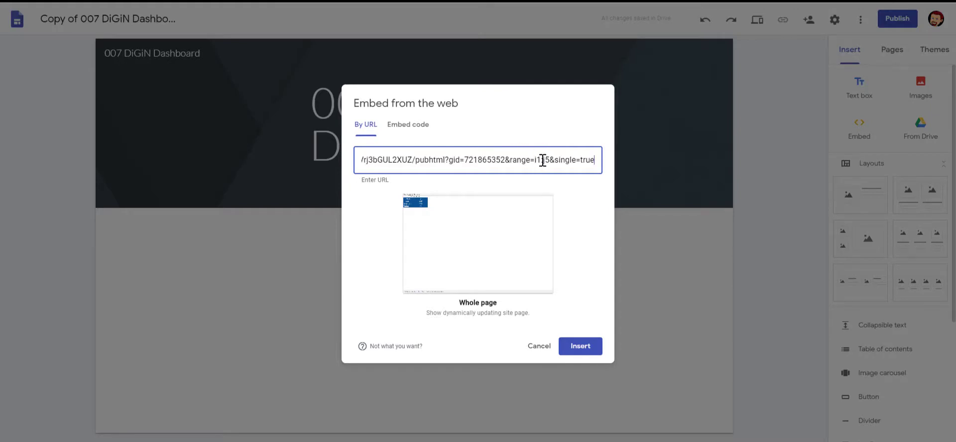
left_click(538, 160)
key("Delete")
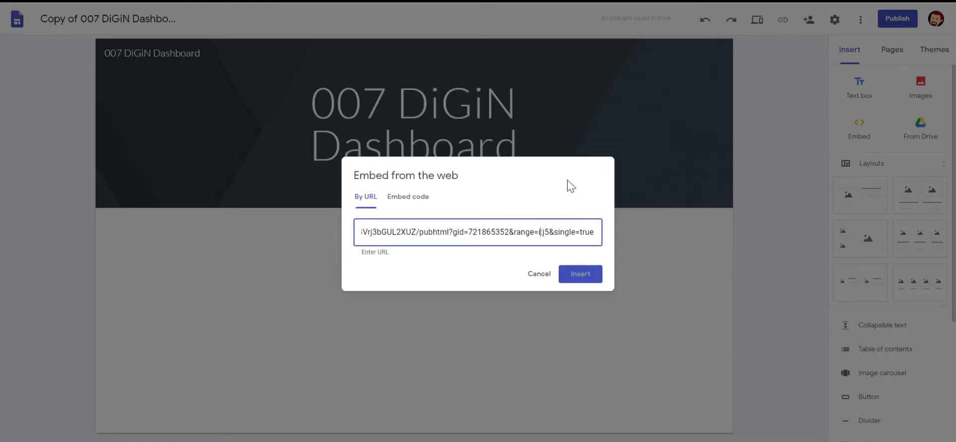
type("37")
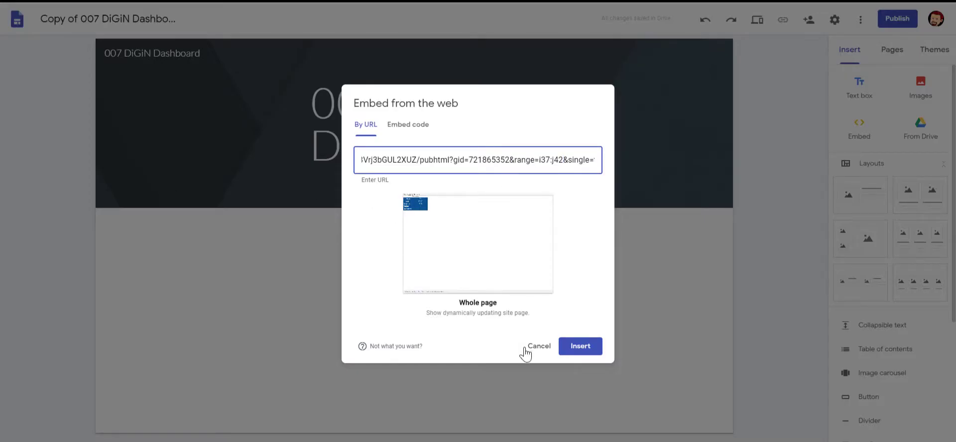
left_click(578, 349)
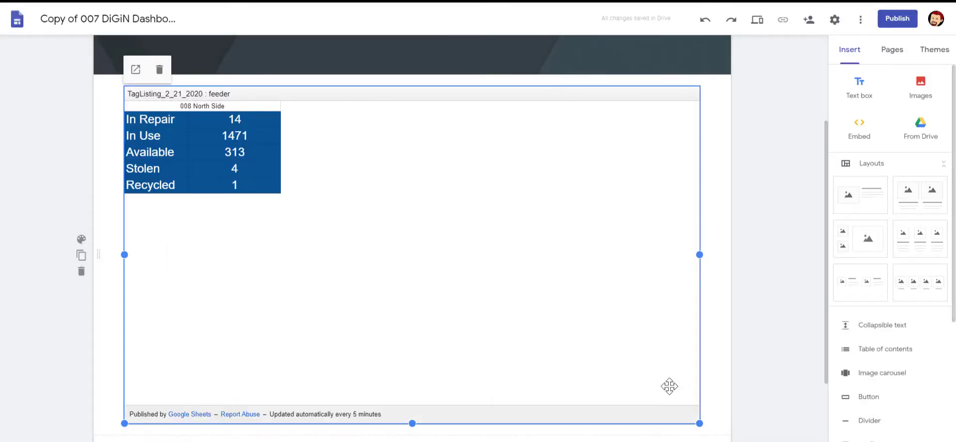
left_click_drag(699, 422, 286, 227)
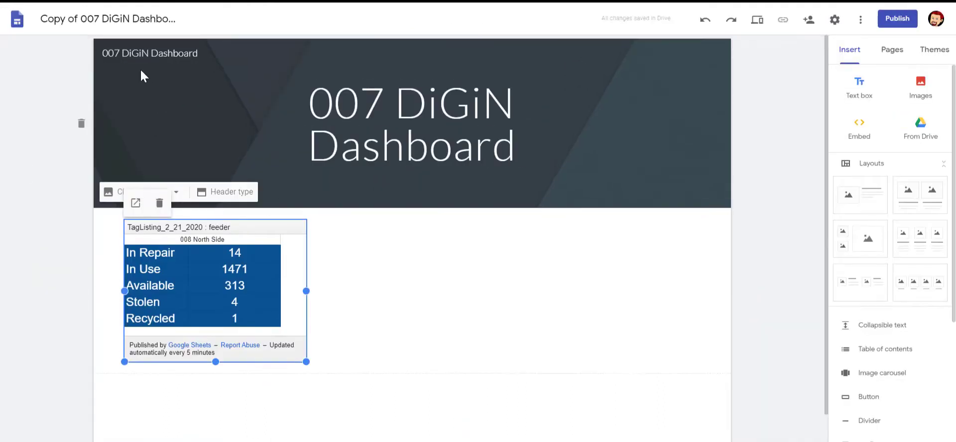
- Rename the site name, document (dropping 'Copy of') and header title to 008 DiGiN Dashboard
left_click(188, 67)
key("BackSpace")
key("BackSpace")
type("8")
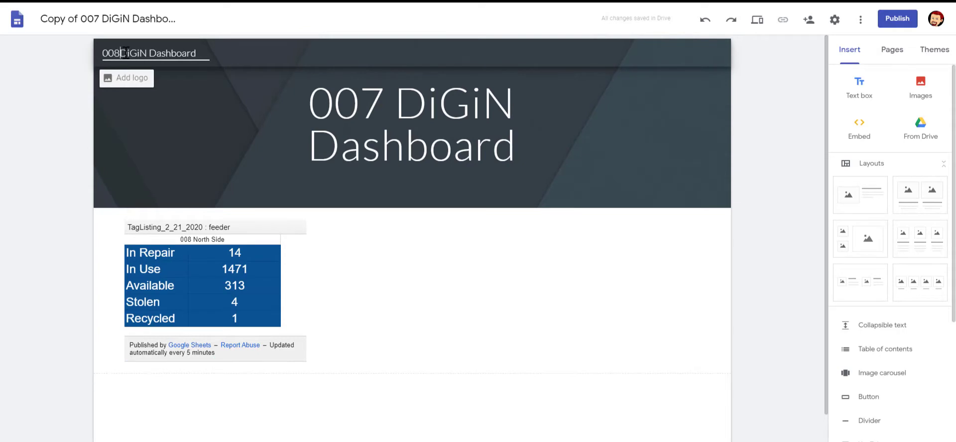
left_click(100, 17)
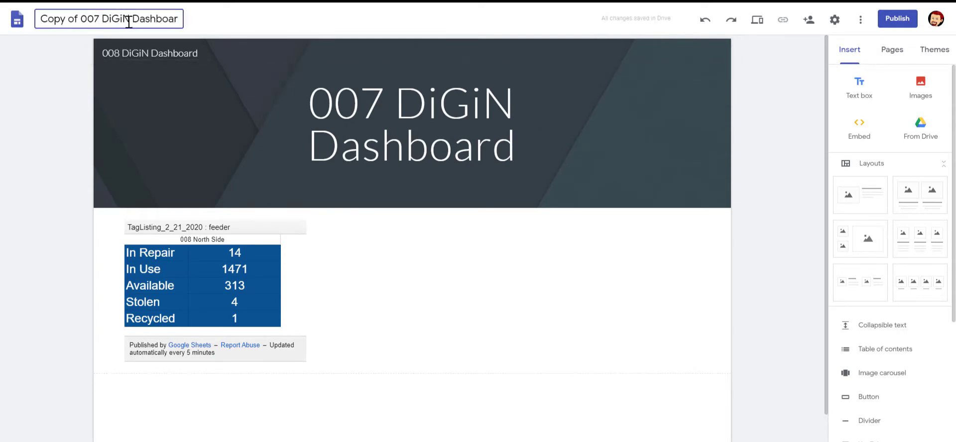
key("BackSpace")
type("9")
key("BackSpace")
key("BackSpace")
key("BackSpace")
key("BackSpace")
key("BackSpace")
key("BackSpace")
key("BackSpace")
key("BackSpace")
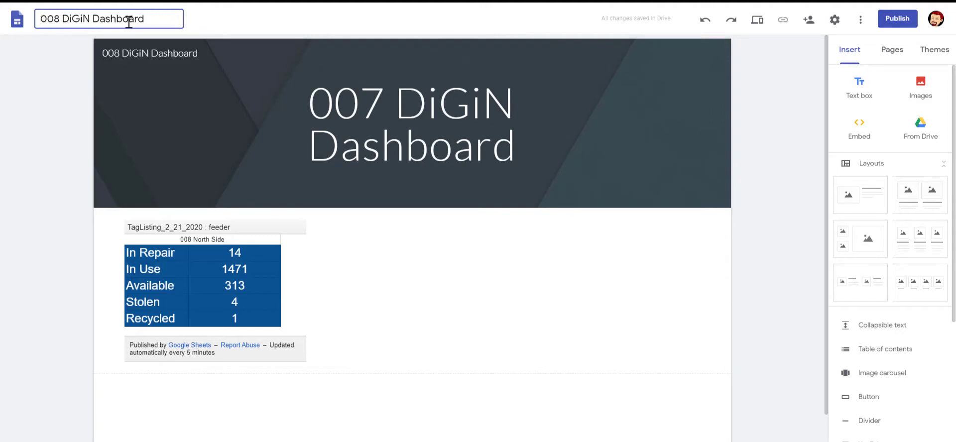
left_click(349, 95)
left_click(379, 103)
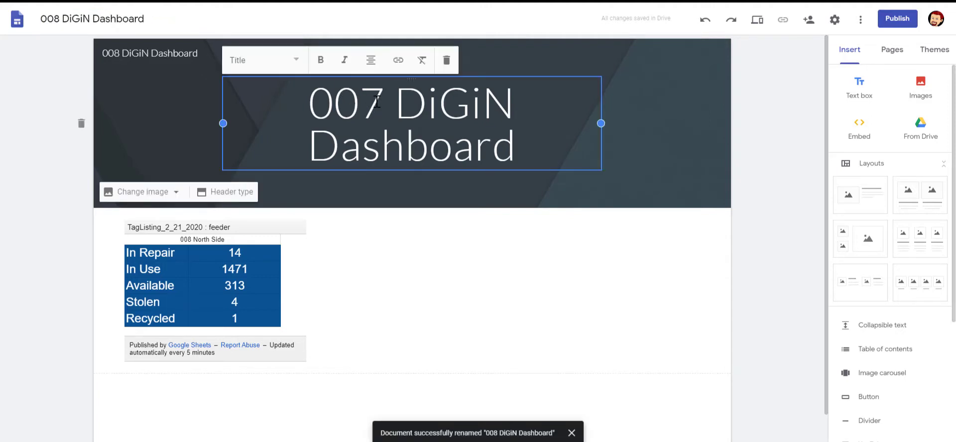
key("BackSpace")
type("8")
left_click(783, 173)
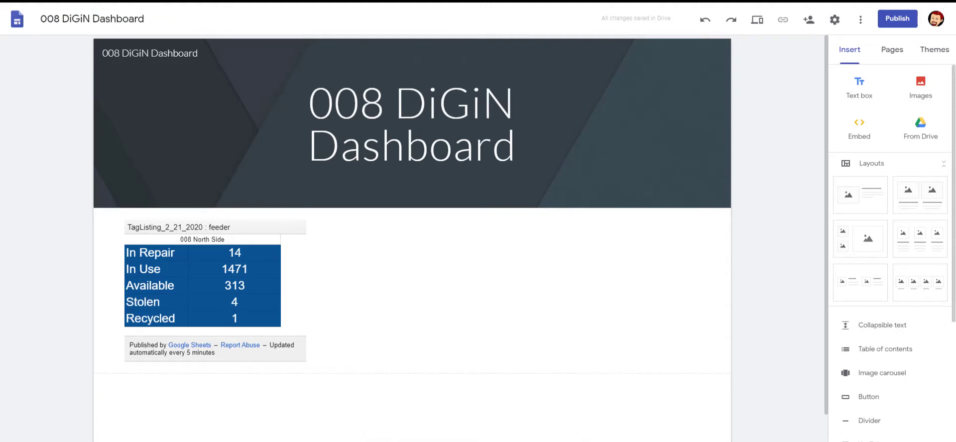